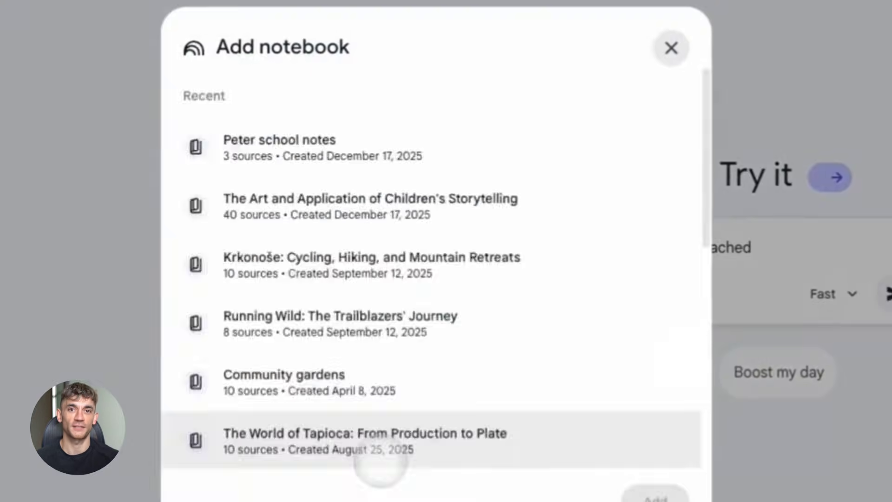
Step: In NotebookLM, generate a quiz from the child's school notes notebook sources
{"action": "left_click", "coordinate": [390, 147]}
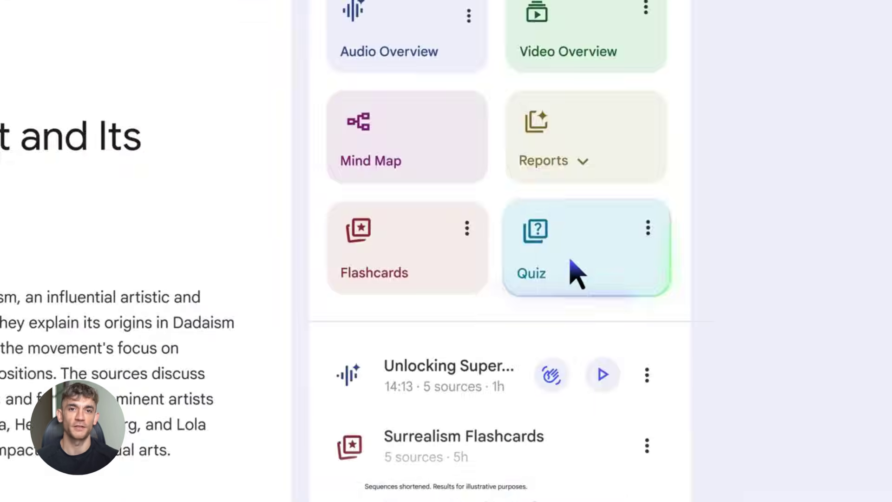
{"action": "left_click", "coordinate": [636, 260]}
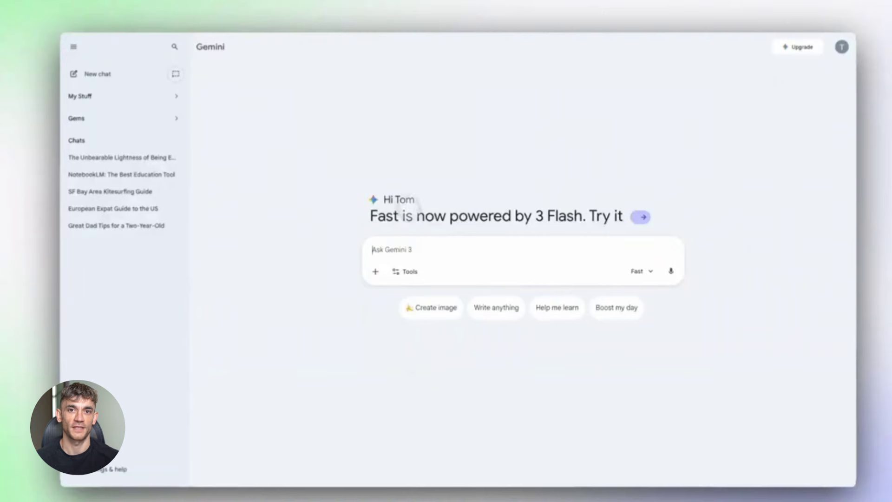
Step: Begin the 'Come up with an educational' prompt, view the SEO audit checklist source, and turn on Deep Research
{"action": "type", "text": "Come up with an educational computer game based on the notes attached"}
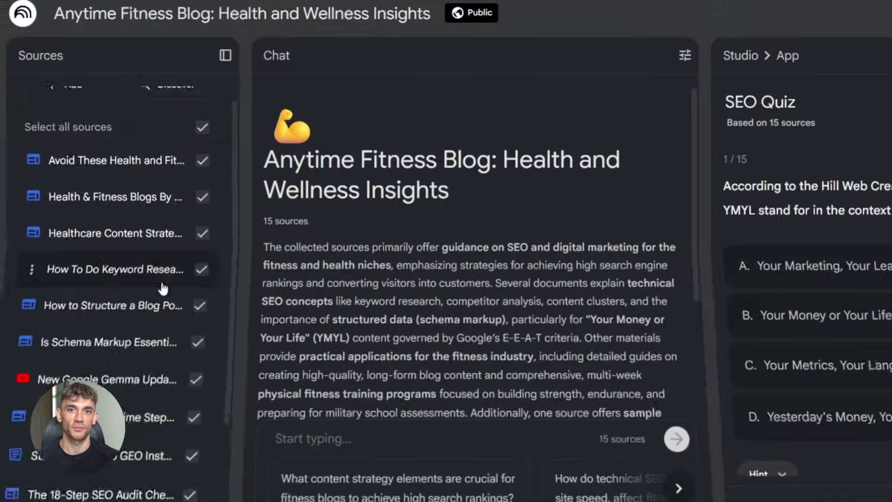
{"action": "scroll", "coordinate": [140, 256], "scroll_direction": "down", "scroll_amount": 3}
{"action": "left_click", "coordinate": [58, 345]}
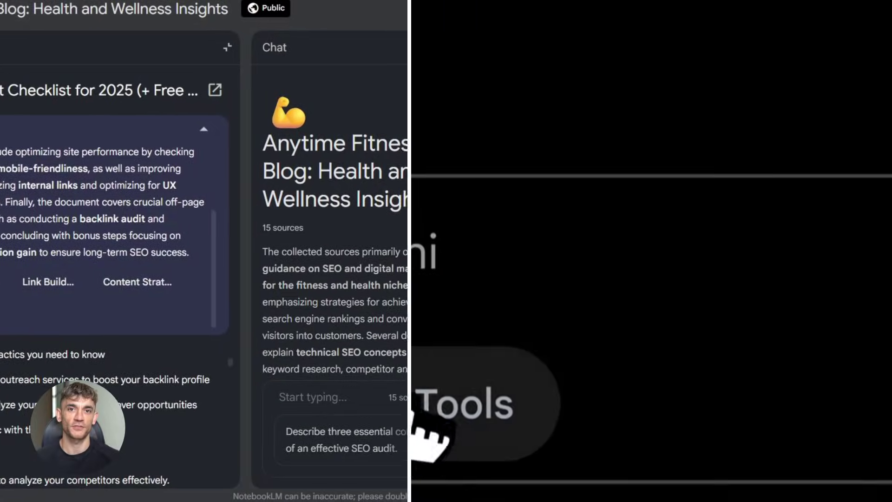
{"action": "left_click", "coordinate": [478, 409]}
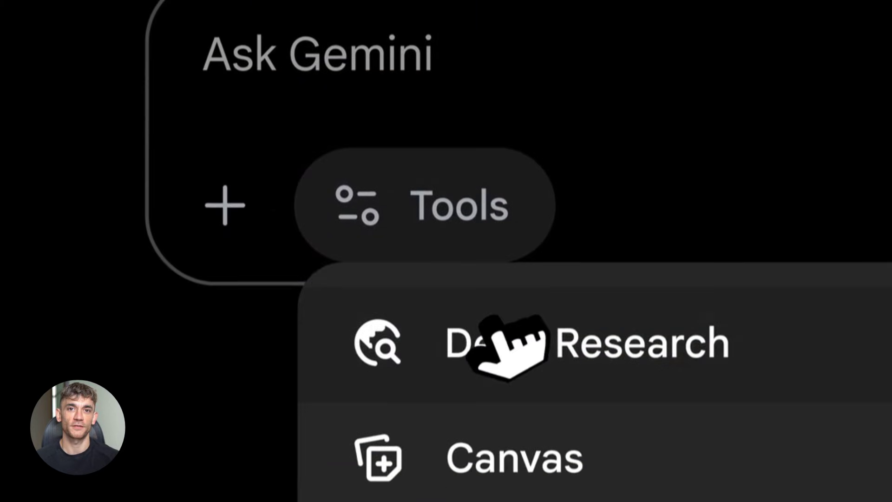
{"action": "left_click", "coordinate": [514, 354]}
{"action": "type", "text": "Compa"}
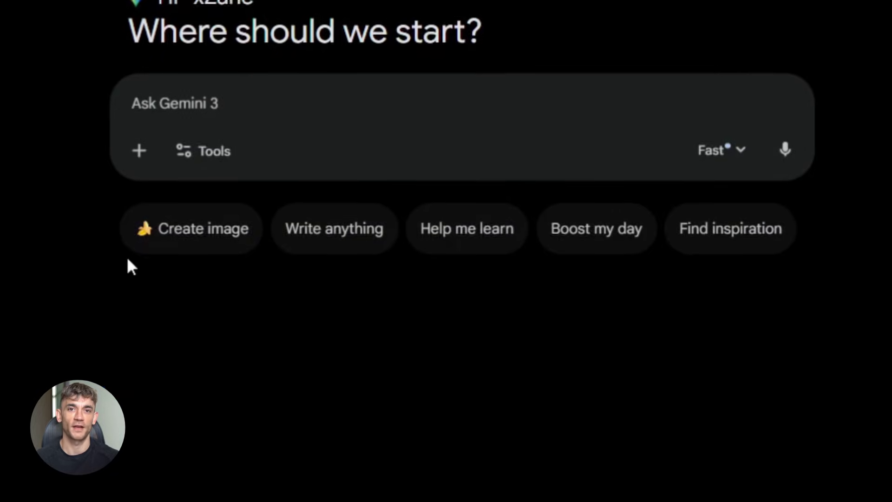
Step: Attach the ChatGPT SEO: Rank #1 Free in 2025 notebook, then the school notes notebook
{"action": "left_click", "coordinate": [140, 155]}
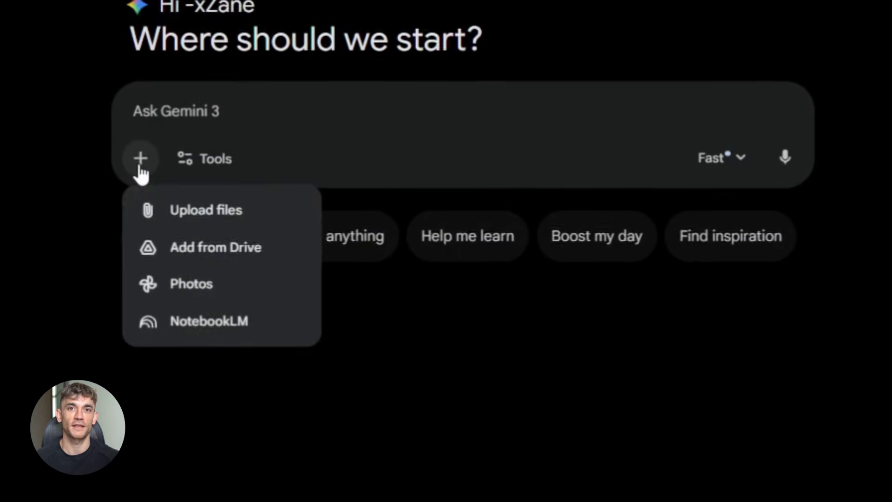
{"action": "left_click", "coordinate": [178, 340]}
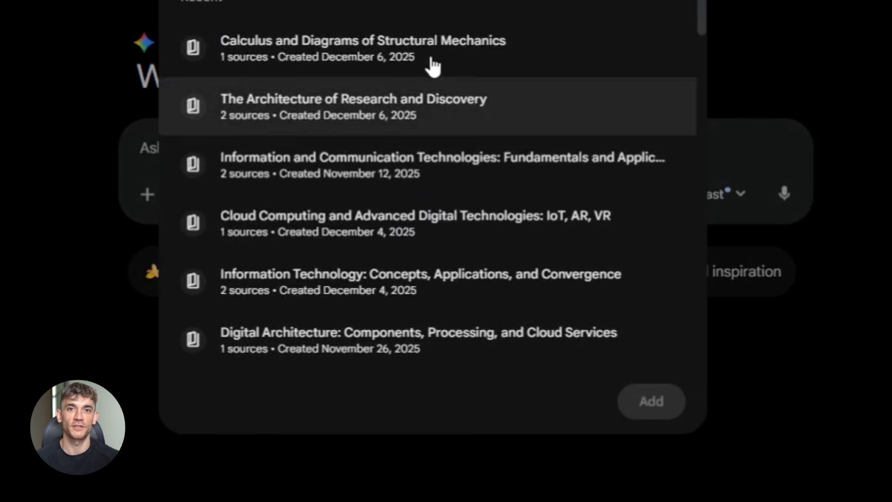
{"action": "scroll", "coordinate": [223, 70], "scroll_direction": "down", "scroll_amount": 5}
{"action": "scroll", "coordinate": [249, 116], "scroll_direction": "down", "scroll_amount": 20}
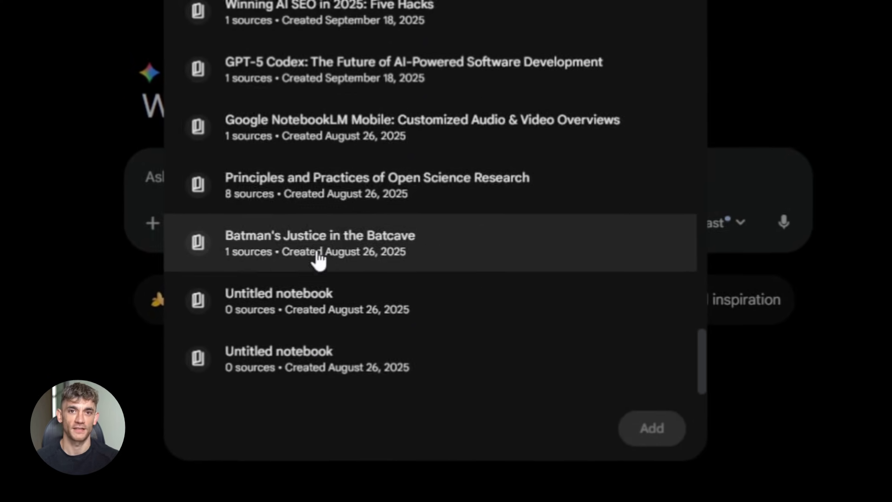
{"action": "scroll", "coordinate": [319, 250], "scroll_direction": "up", "scroll_amount": 5}
{"action": "scroll", "coordinate": [296, 172], "scroll_direction": "up", "scroll_amount": 5}
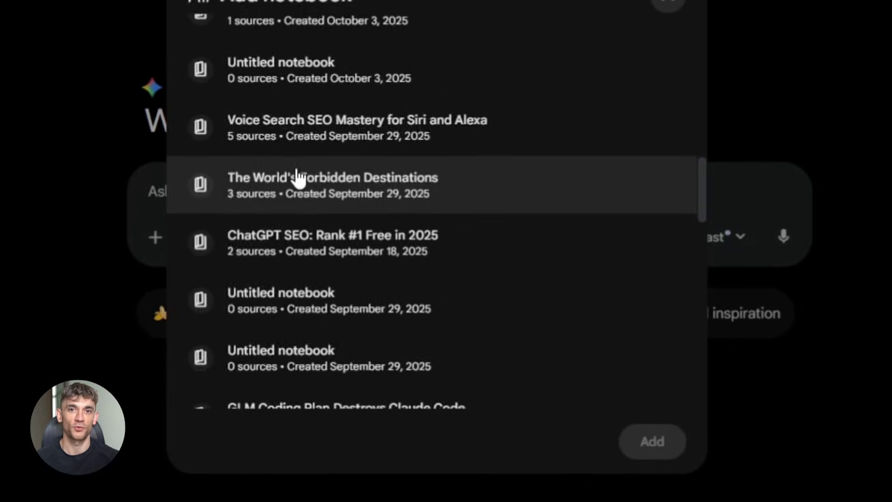
{"action": "left_click", "coordinate": [313, 267]}
{"action": "left_click", "coordinate": [677, 470]}
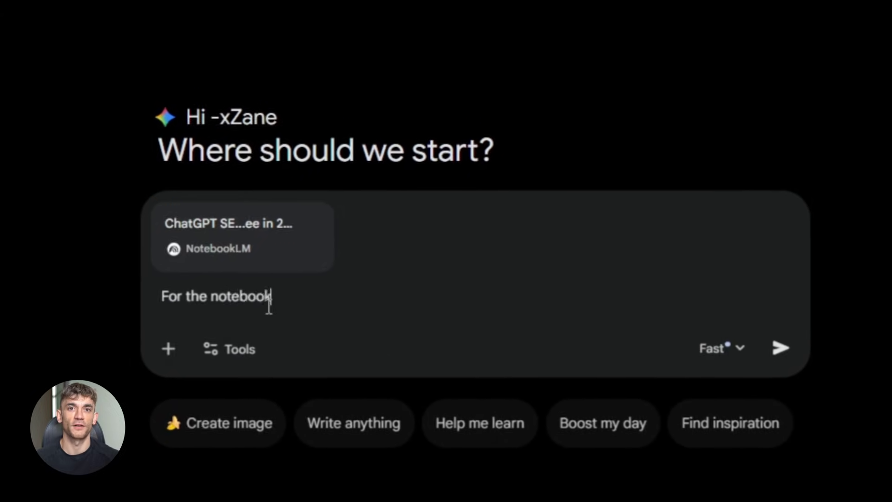
{"action": "type", "text": "loaded, create"}
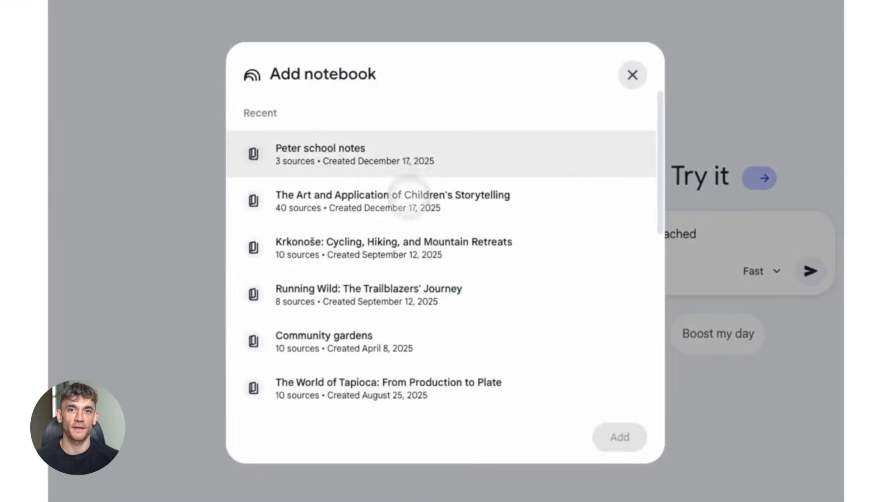
{"action": "left_click", "coordinate": [279, 149]}
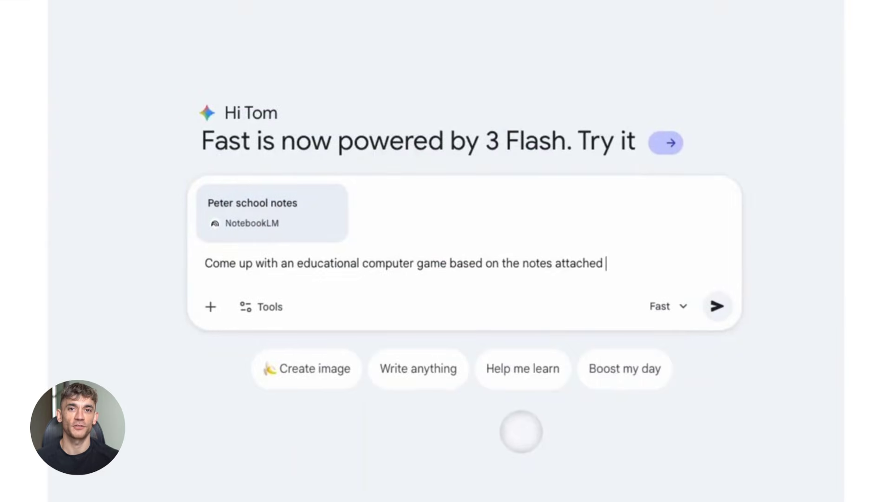
Step: Send the game request with the notes, switch on Canvas, and start a report from the sources
{"action": "left_click", "coordinate": [717, 305]}
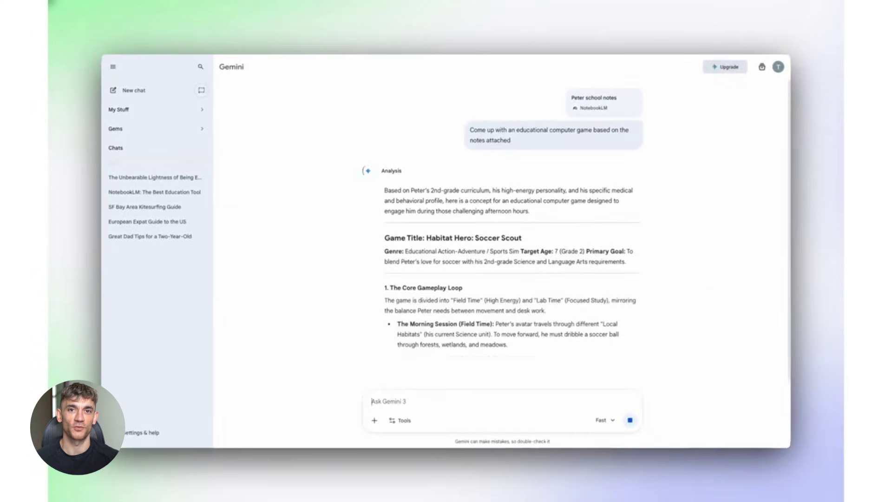
{"action": "left_click", "coordinate": [400, 420]}
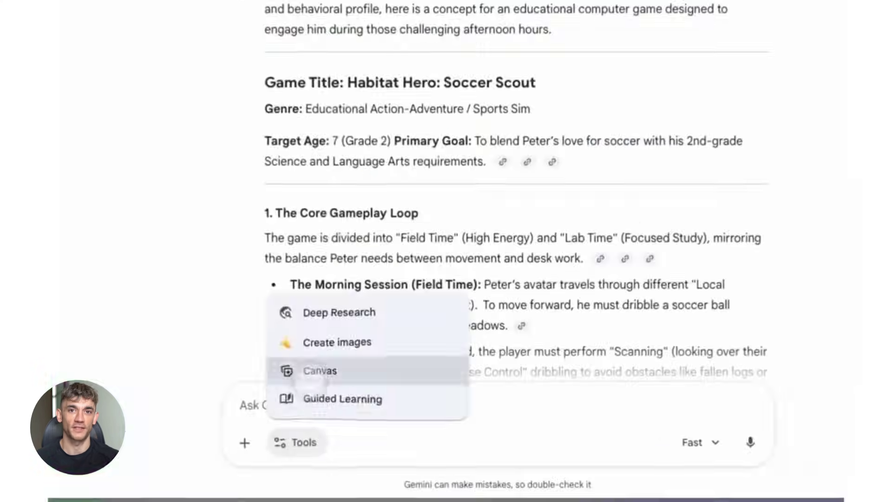
{"action": "left_click", "coordinate": [409, 390]}
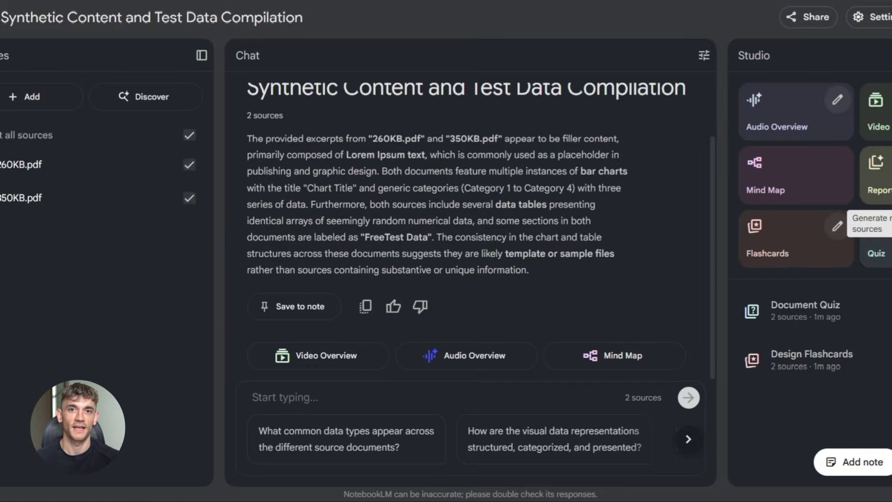
{"action": "left_click", "coordinate": [876, 176]}
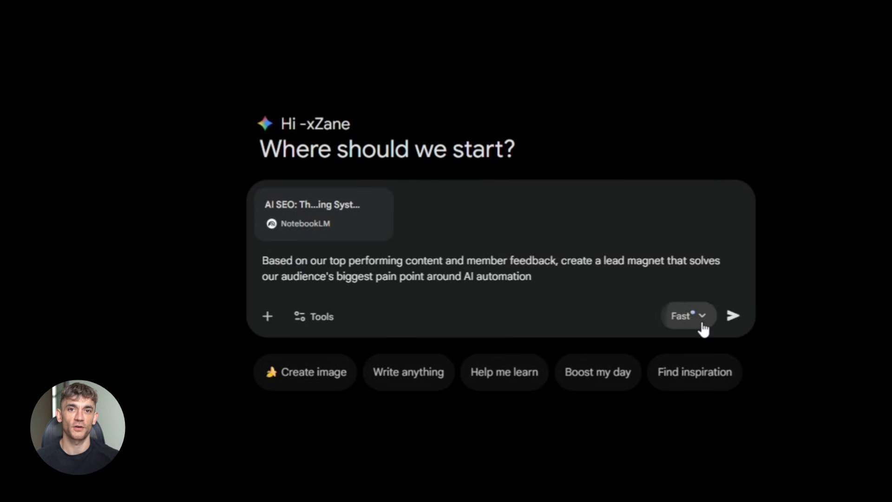
Step: Keeping the Fast model, send the lead-magnet request and read the AI Visibility & Answer Engine Dominance Kit reply
{"action": "left_click", "coordinate": [703, 325]}
{"action": "left_click", "coordinate": [755, 325]}
{"action": "left_click", "coordinate": [733, 317]}
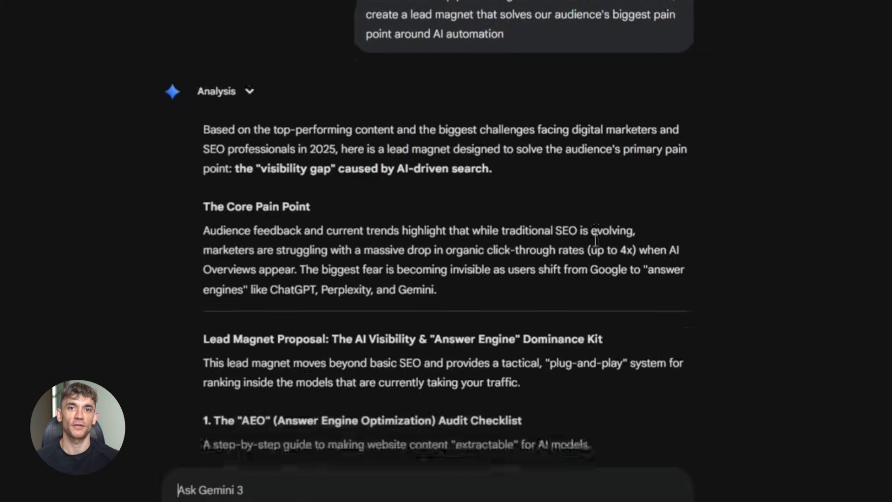
{"action": "scroll", "coordinate": [593, 238], "scroll_direction": "down", "scroll_amount": 10}
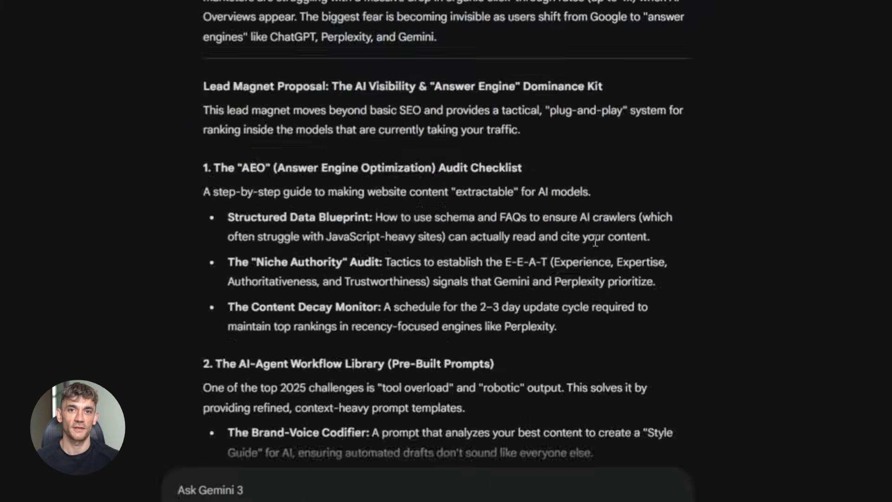
{"action": "scroll", "coordinate": [595, 240], "scroll_direction": "down", "scroll_amount": 3}
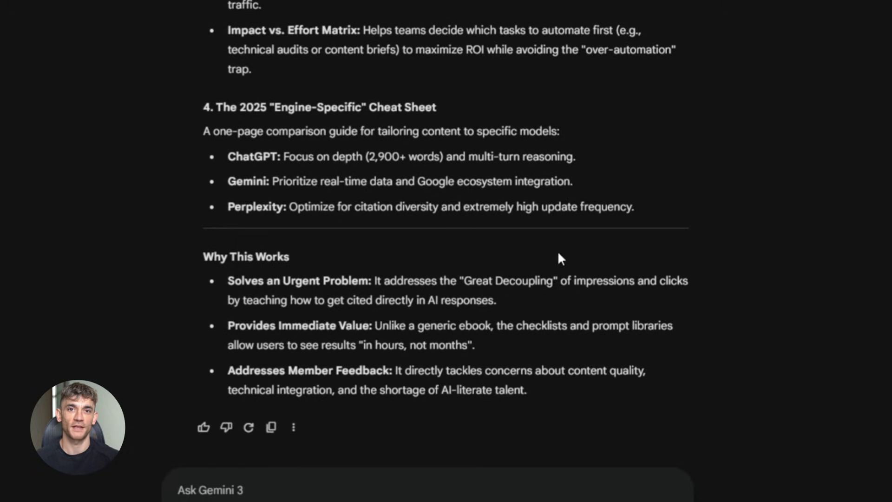
{"action": "scroll", "coordinate": [362, 301], "scroll_direction": "up", "scroll_amount": 20}
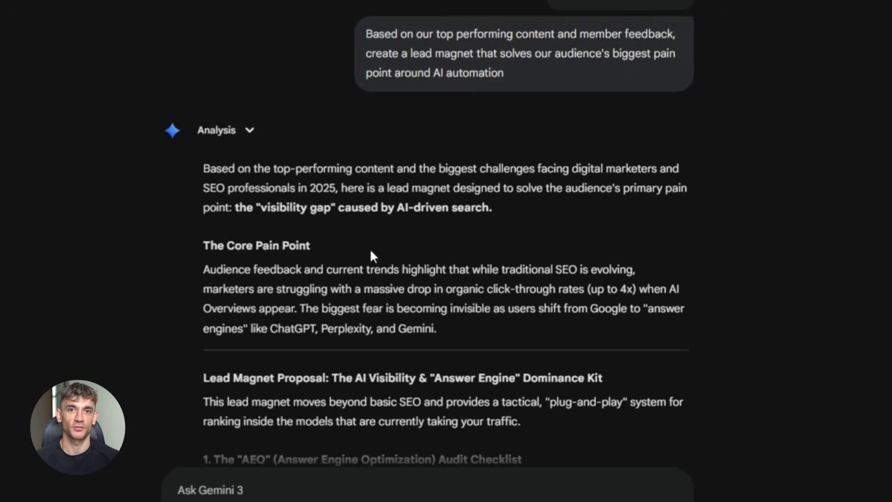
{"action": "scroll", "coordinate": [442, 149], "scroll_direction": "down", "scroll_amount": 8}
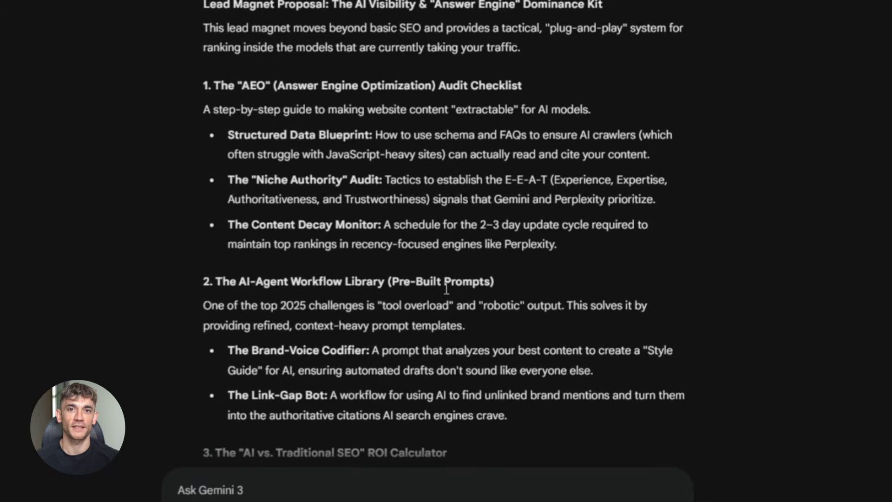
{"action": "scroll", "coordinate": [445, 285], "scroll_direction": "down", "scroll_amount": 12}
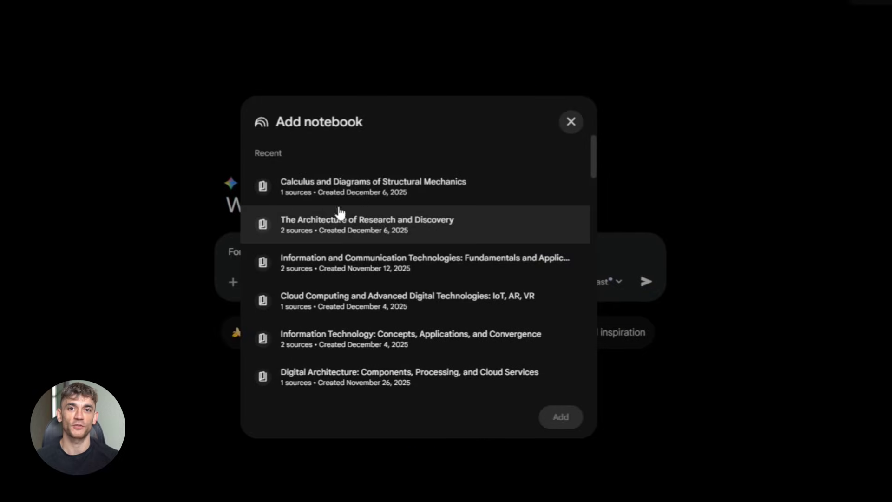
Step: Scroll through the recent notebooks list and the research plan down to Start research
{"action": "scroll", "coordinate": [353, 190], "scroll_direction": "down", "scroll_amount": 3}
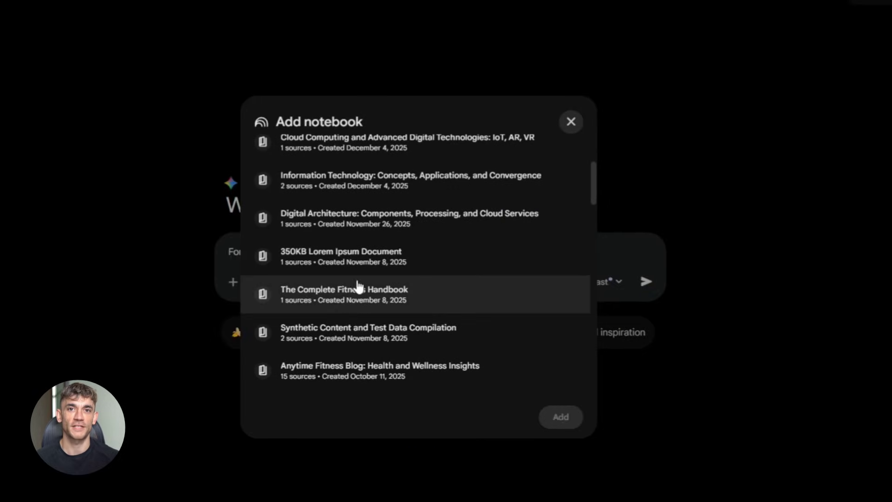
{"action": "scroll", "coordinate": [367, 232], "scroll_direction": "down", "scroll_amount": 3}
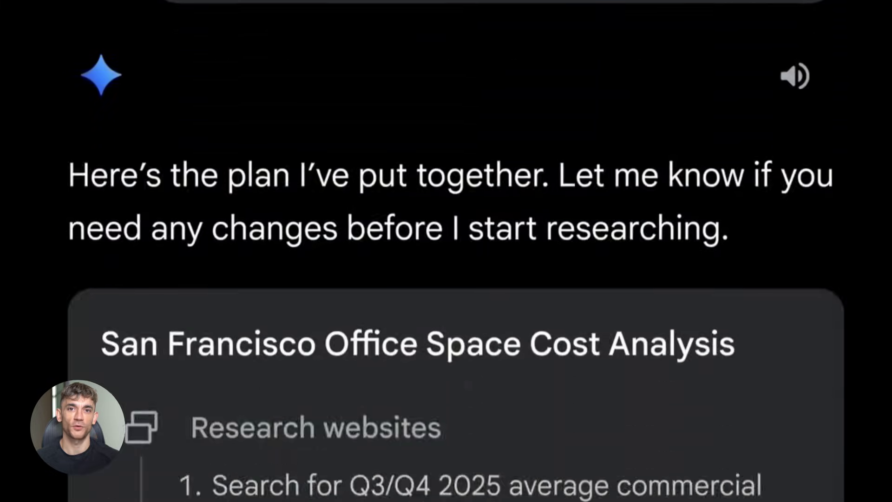
{"action": "scroll", "coordinate": [737, 369], "scroll_direction": "down", "scroll_amount": 10}
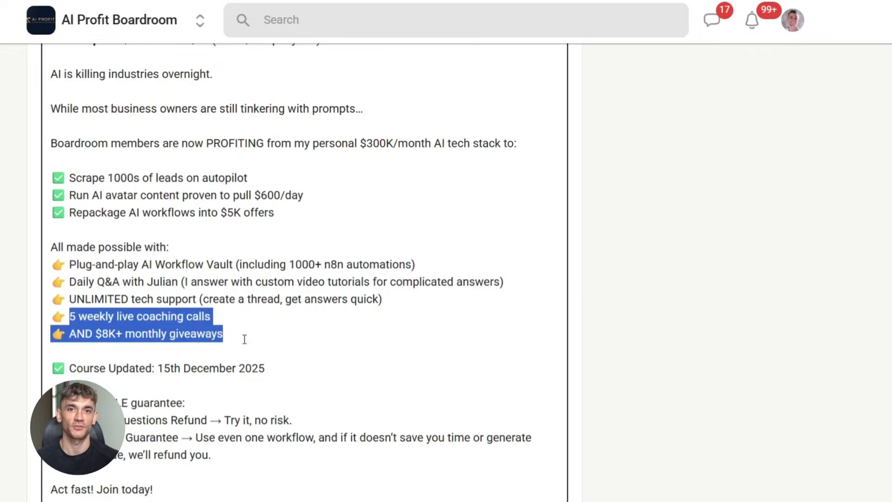
Step: Begin writing the educational computer game prompt on Gemini's start page
{"action": "left_click", "coordinate": [211, 277]}
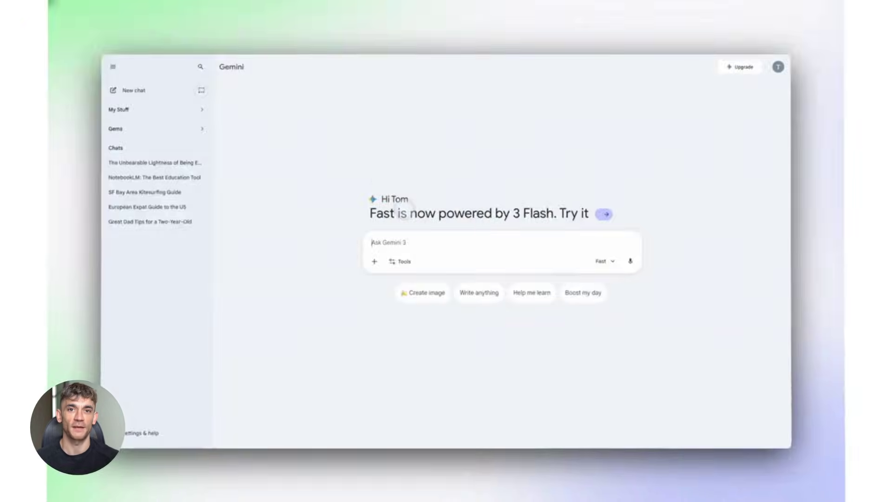
Step: Send the educational computer game request with the school-notes notebook attached
{"action": "type", "text": "Come up with an educational computer game based on the notes attached"}
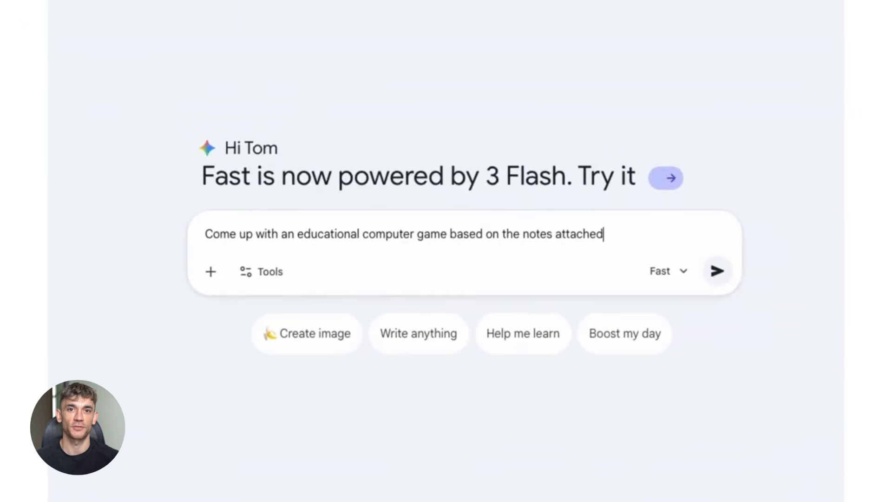
{"action": "left_click", "coordinate": [210, 272]}
{"action": "left_click", "coordinate": [260, 389]}
{"action": "left_click", "coordinate": [223, 142]}
{"action": "left_click", "coordinate": [521, 432]}
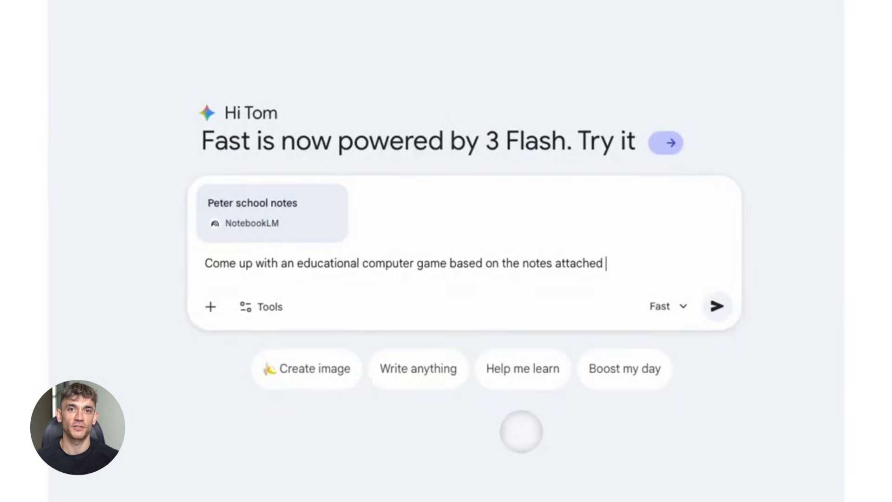
{"action": "key", "text": "Return"}
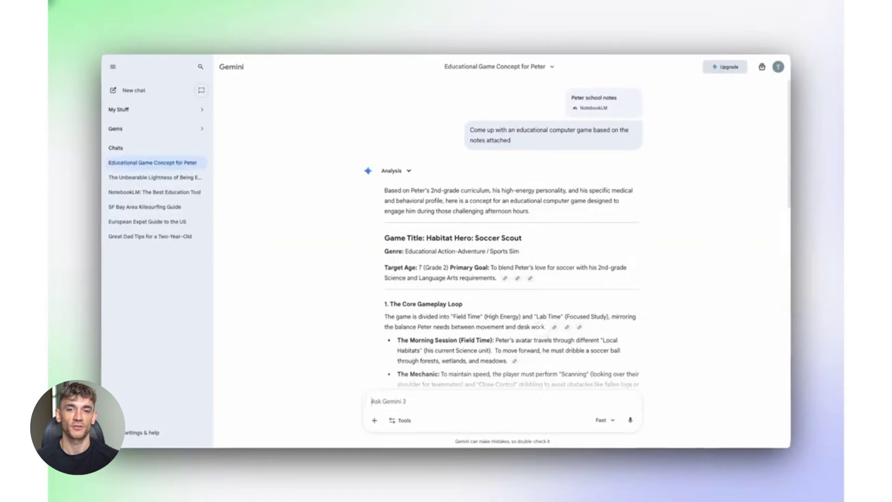
Step: Follow up with 'Lets build this' to build the Habitat Hero: Soccer Scout game
{"action": "left_click", "coordinate": [408, 400]}
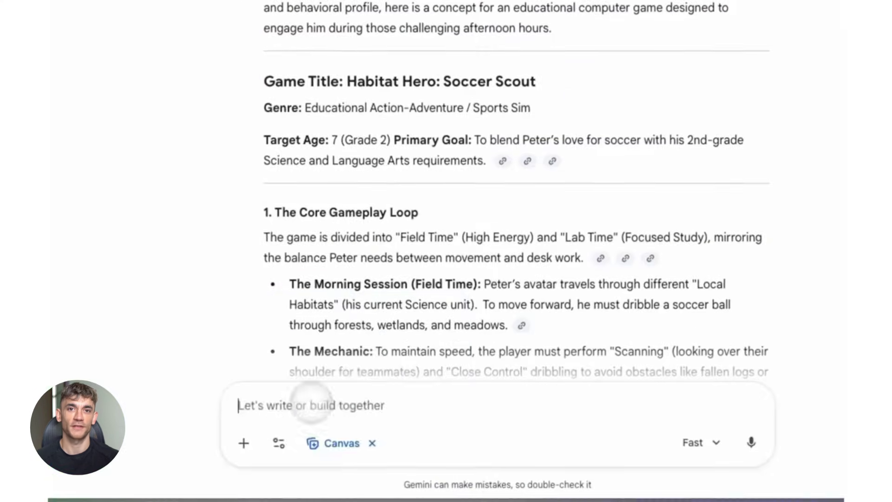
{"action": "type", "text": "Lets build this"}
{"action": "key", "text": "Return"}
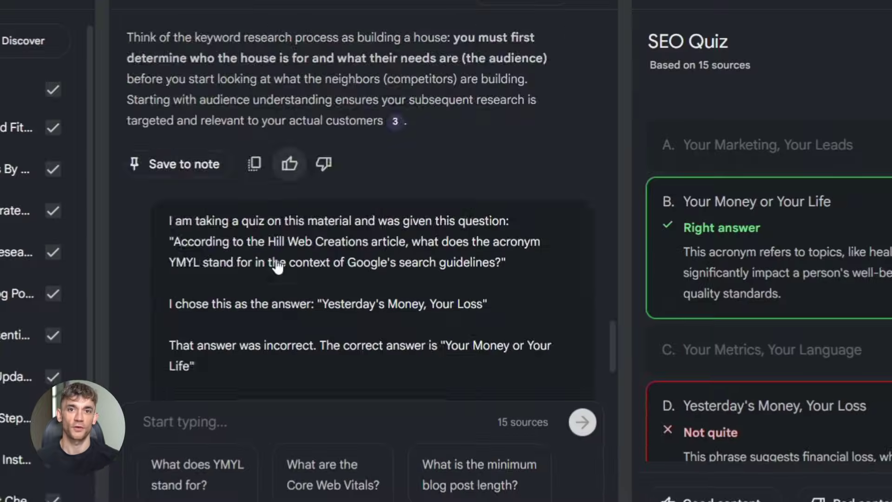
{"action": "scroll", "coordinate": [739, 229], "scroll_direction": "down", "scroll_amount": 3}
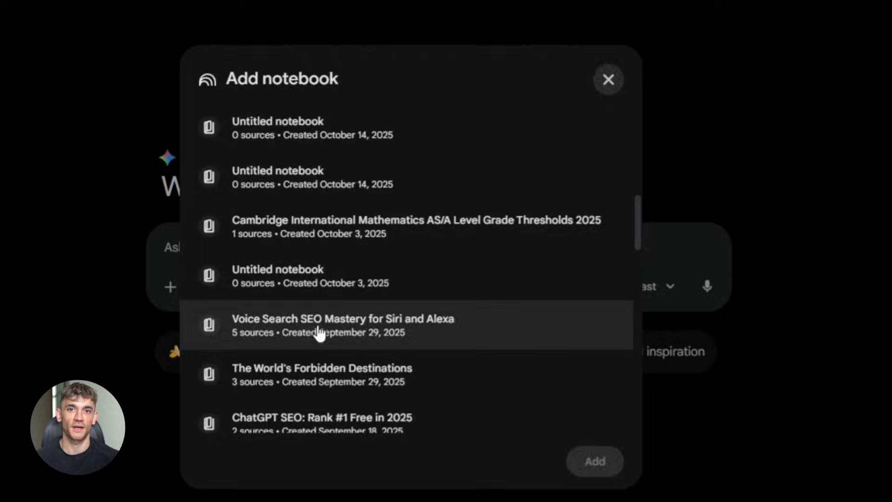
Step: Attach the Voice Search SEO Mastery for Siri and Alexa notebook and send the competitor gap analysis request
{"action": "left_click", "coordinate": [319, 334]}
{"action": "left_click", "coordinate": [617, 472]}
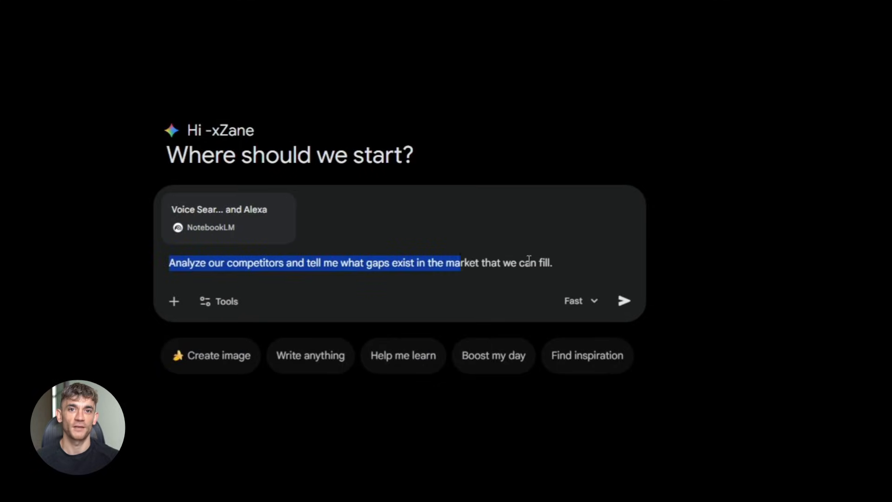
{"action": "left_click", "coordinate": [621, 297]}
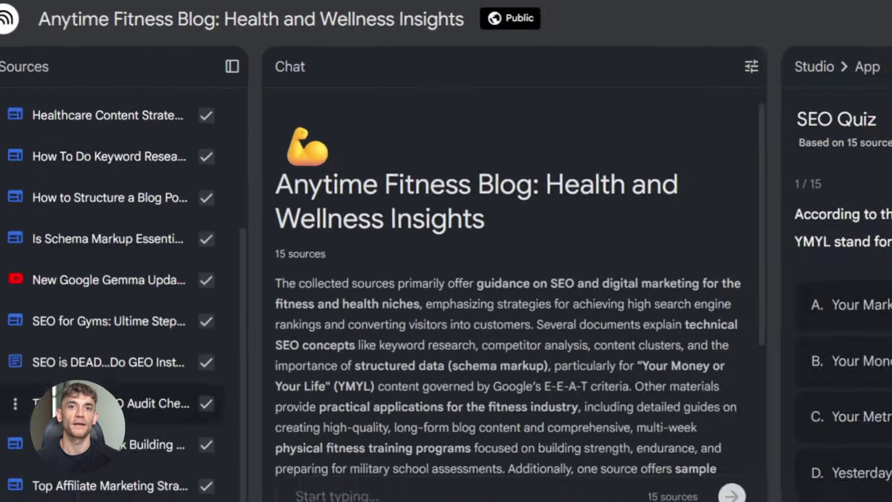
{"action": "left_click", "coordinate": [112, 403]}
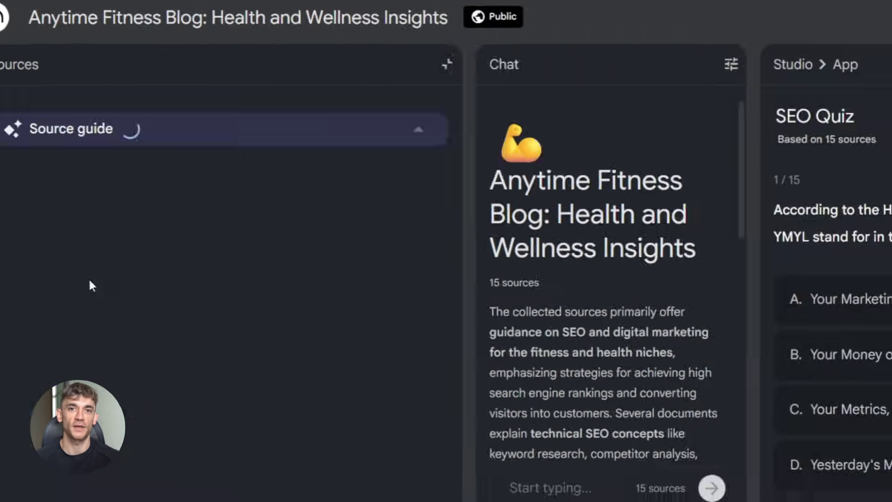
{"action": "scroll", "coordinate": [84, 302], "scroll_direction": "down", "scroll_amount": 10}
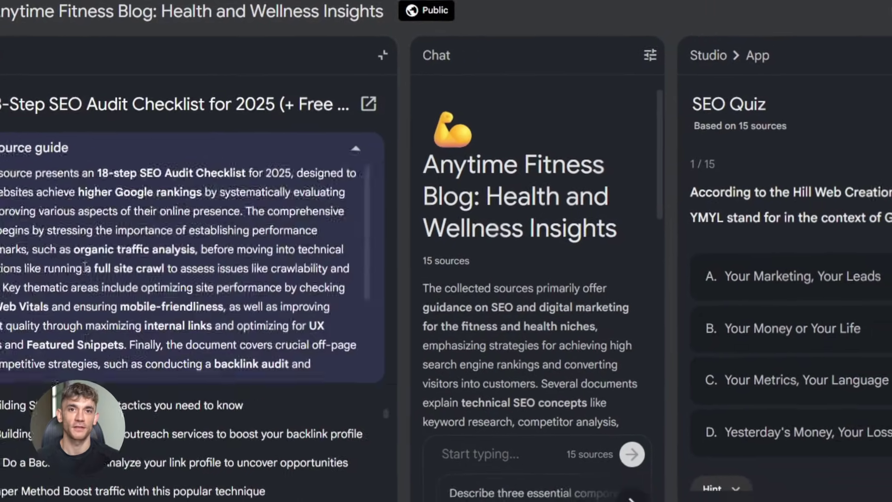
{"action": "scroll", "coordinate": [84, 267], "scroll_direction": "down", "scroll_amount": 2}
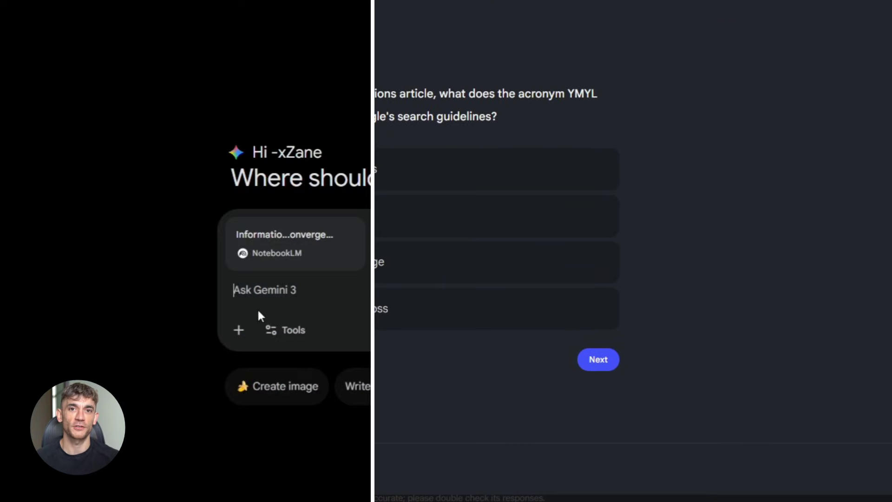
Step: Paste the 10-module zero-to-automation-expert course outline request and send it
{"action": "type", "text": "Create a 10-module course outline that takes someone from zero to automation expert"}
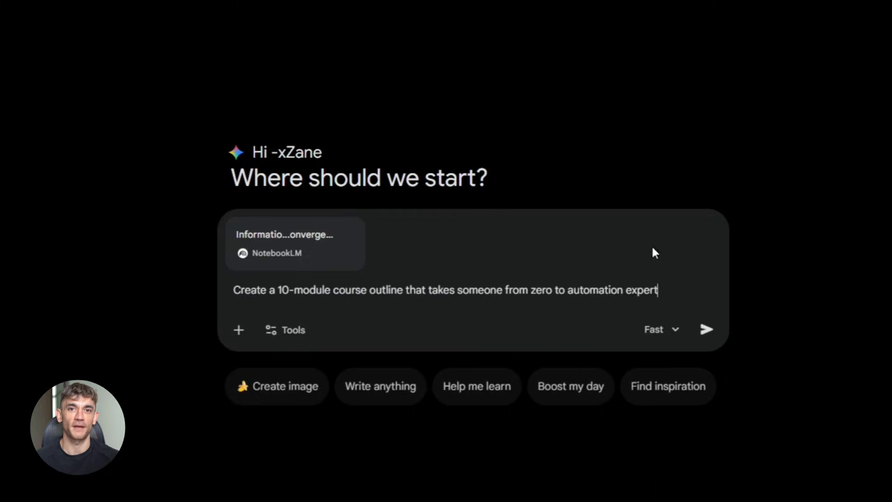
{"action": "left_click", "coordinate": [704, 329]}
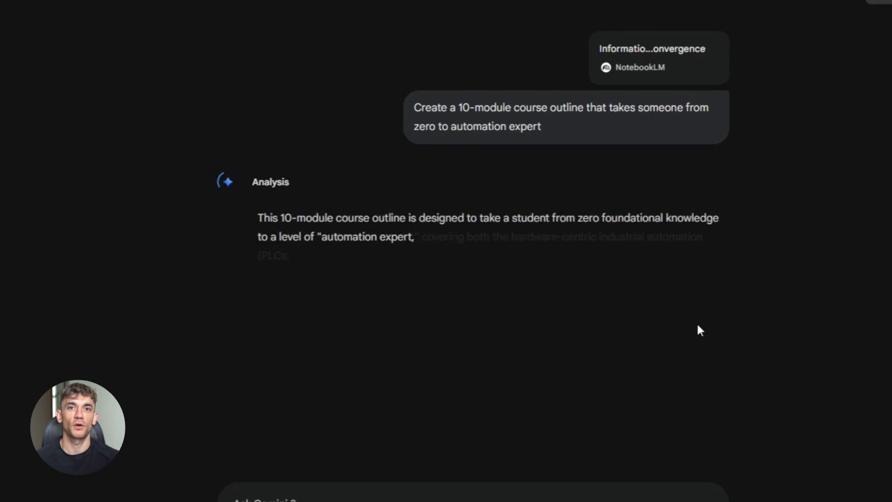
Step: Send the 'Come up with an educational computer game' request with the school-notes notebook attached
{"action": "left_click_drag", "start_coordinate": [258, 217], "coordinate": [665, 236]}
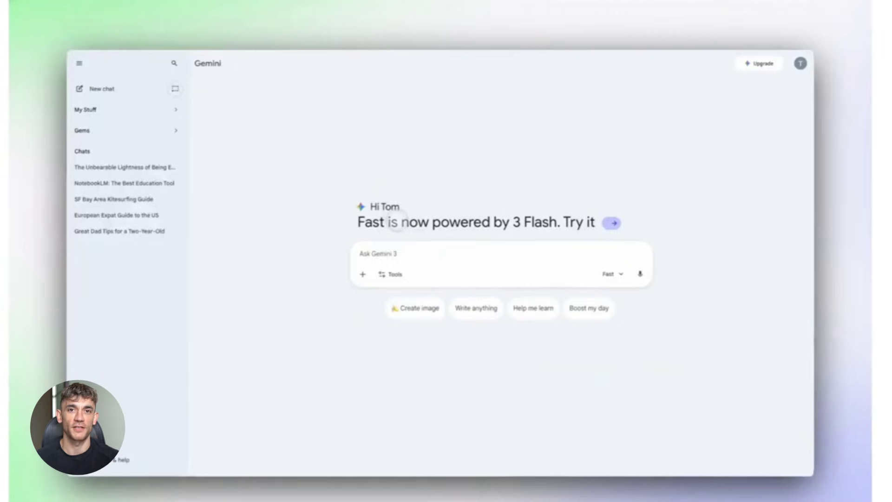
{"action": "type", "text": "Come up with an educational computer game based on the notes attached"}
{"action": "left_click", "coordinate": [185, 285]}
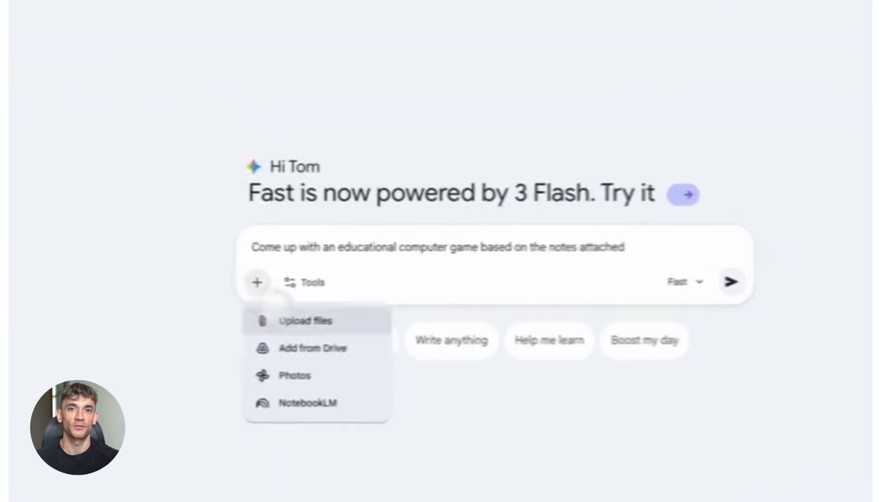
{"action": "left_click", "coordinate": [240, 427]}
{"action": "left_click", "coordinate": [400, 158]}
{"action": "left_click", "coordinate": [628, 465]}
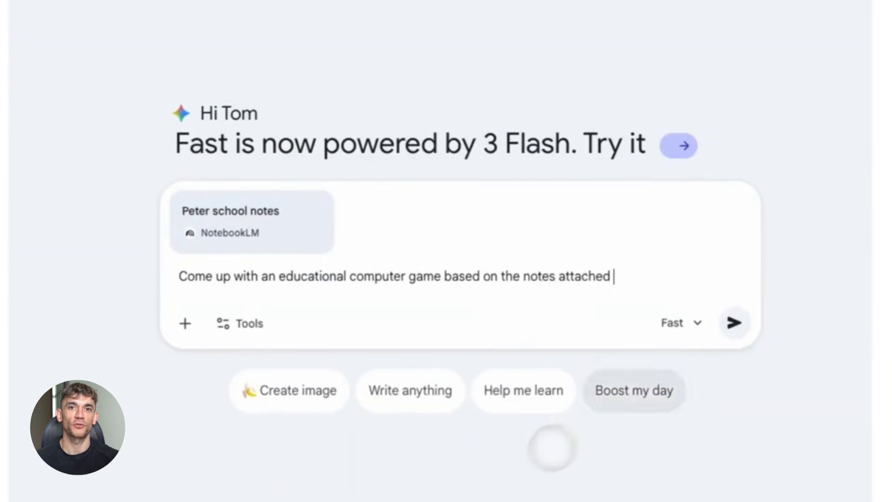
{"action": "left_click", "coordinate": [733, 322]}
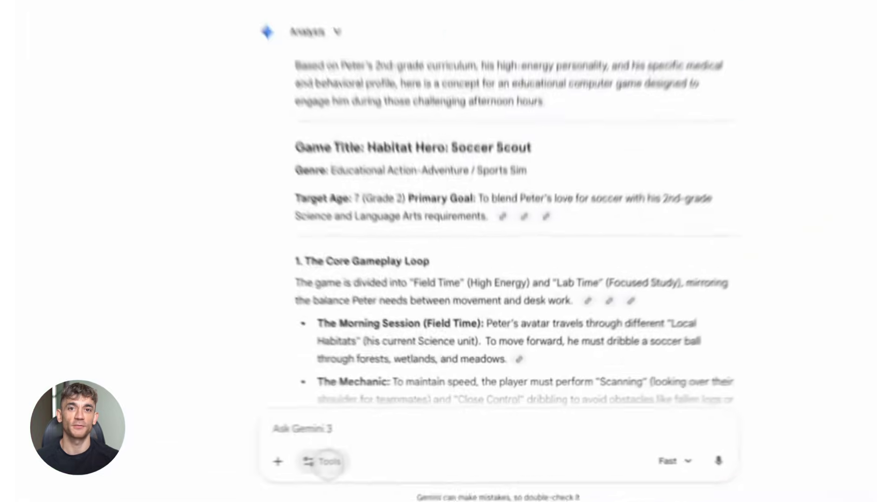
Step: In Canvas mode, send 'Lets build this' to code the Habitat Hero: Soccer Scout game
{"action": "left_click", "coordinate": [388, 447]}
{"action": "left_click", "coordinate": [396, 404]}
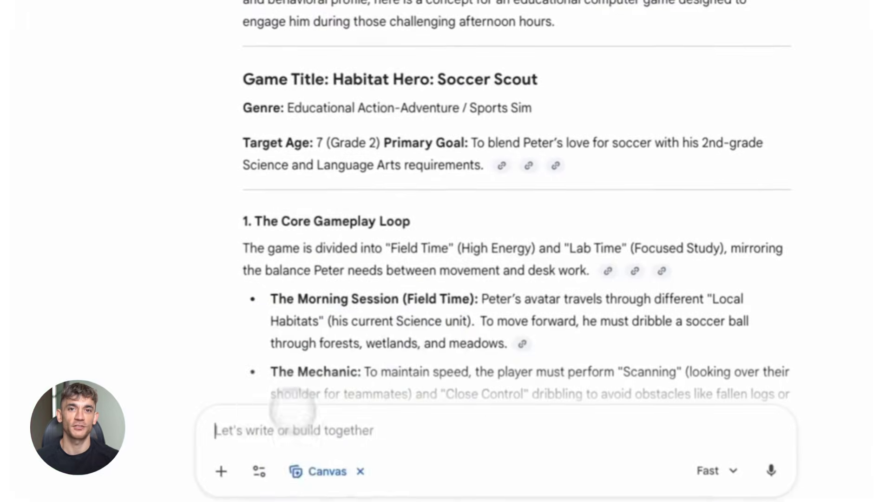
{"action": "type", "text": "Lets build this"}
{"action": "key", "text": "Return"}
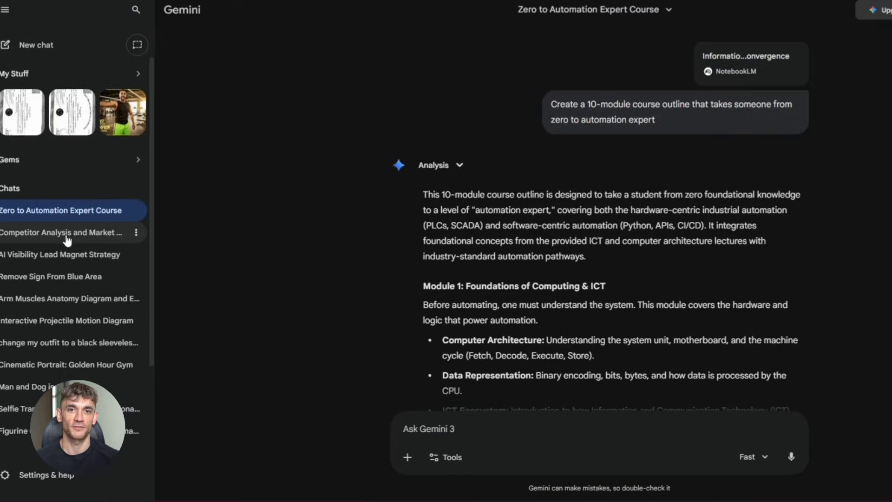
Step: Open the AI Visibility Lead Magnet Strategy chat full-width and read which lead magnet converts best
{"action": "left_click", "coordinate": [46, 235]}
{"action": "left_click", "coordinate": [84, 254]}
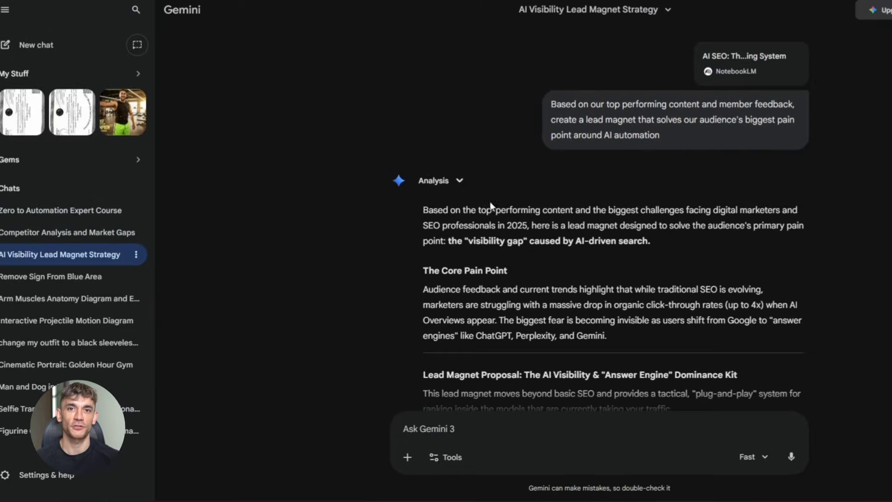
{"action": "left_click", "coordinate": [137, 44]}
{"action": "scroll", "coordinate": [411, 199], "scroll_direction": "down", "scroll_amount": 15}
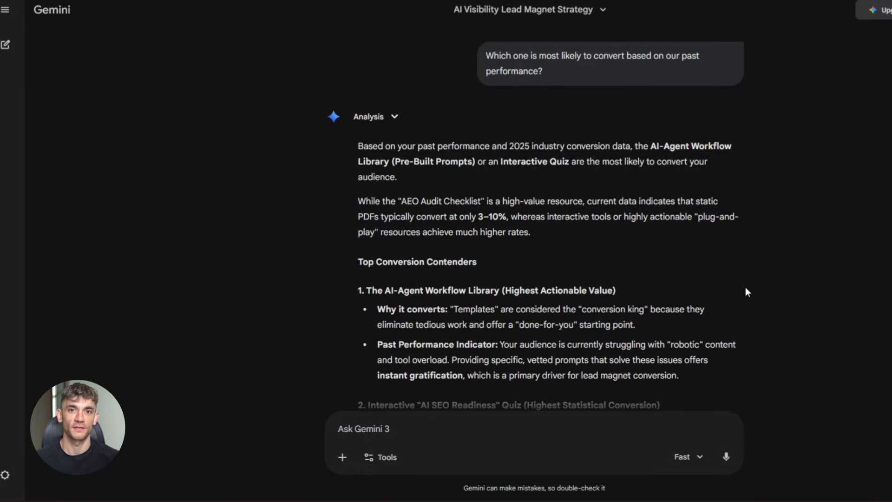
{"action": "scroll", "coordinate": [745, 287], "scroll_direction": "down", "scroll_amount": 10}
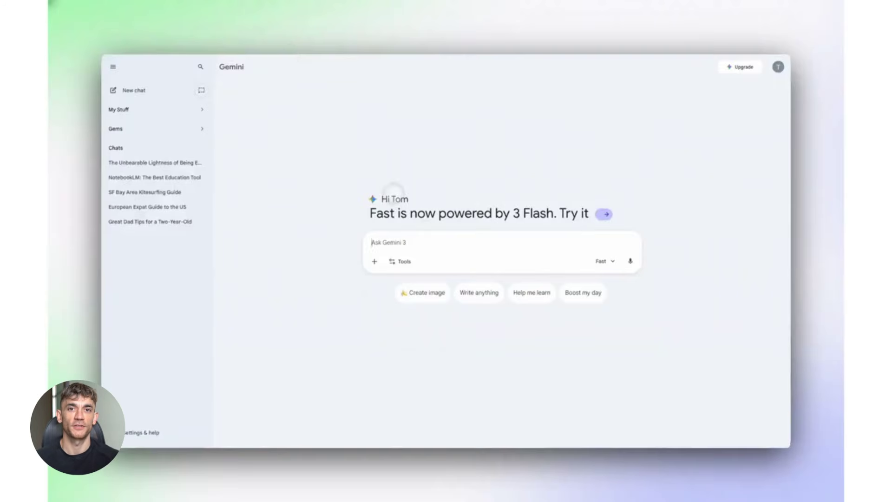
Step: Request an educational computer game concept with the school-notes NotebookLM notebook attached
{"action": "type", "text": "Come up with an educational computer game based on the notes attached"}
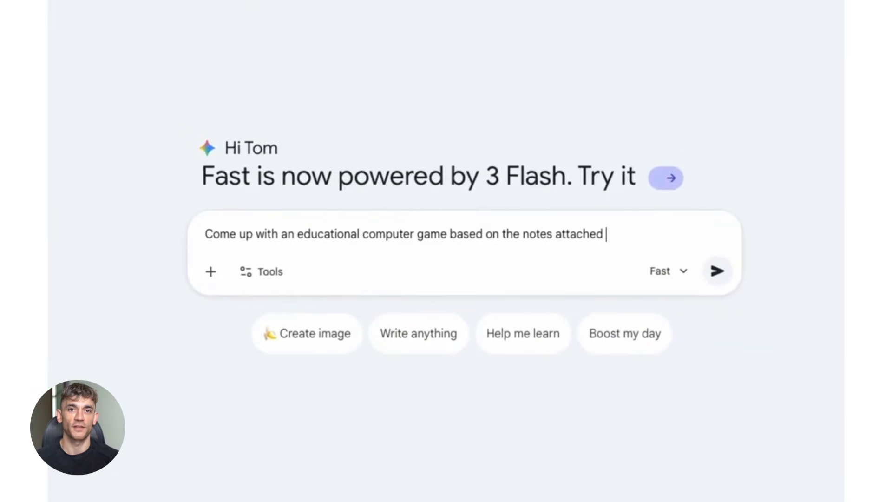
{"action": "left_click", "coordinate": [211, 271]}
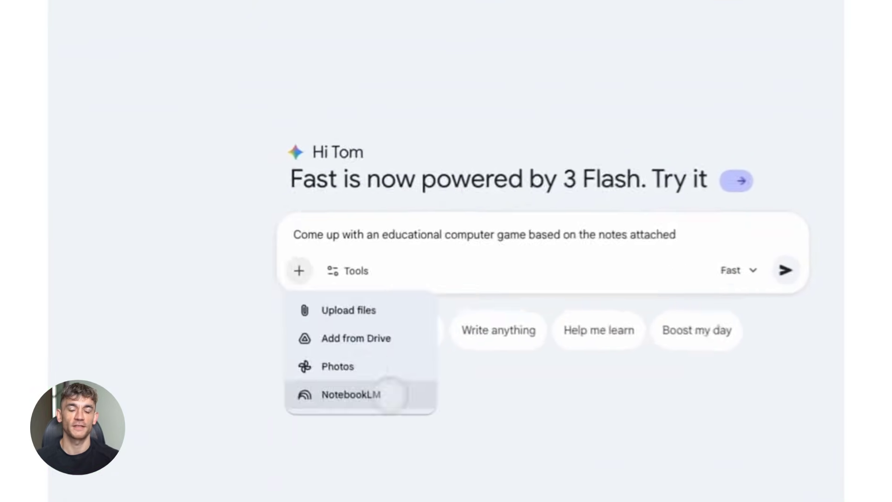
{"action": "left_click", "coordinate": [304, 403]}
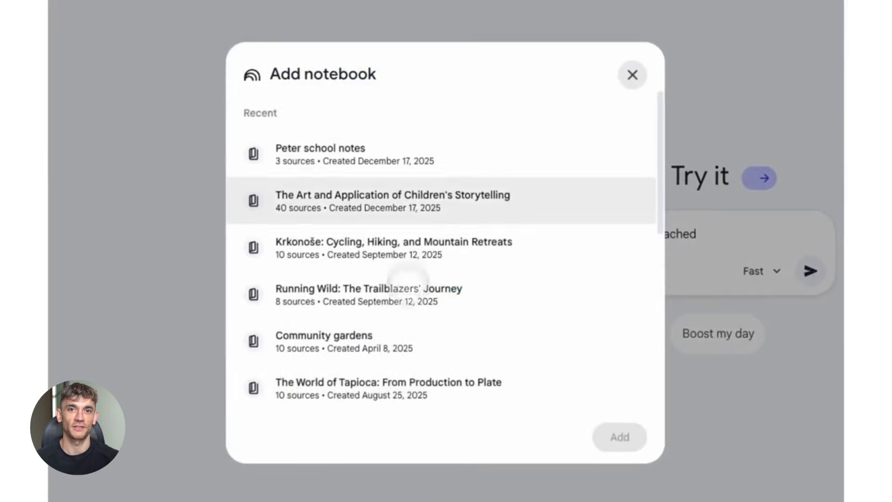
{"action": "left_click", "coordinate": [413, 161]}
{"action": "left_click", "coordinate": [523, 436]}
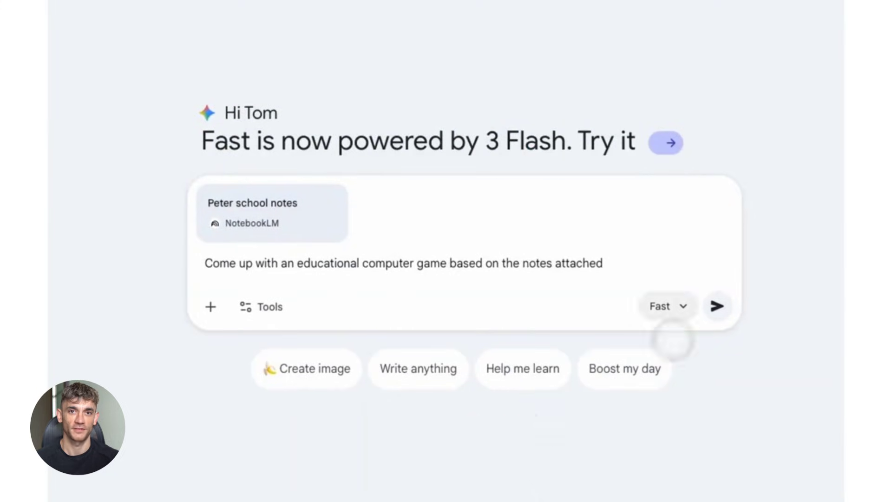
{"action": "left_click", "coordinate": [715, 307]}
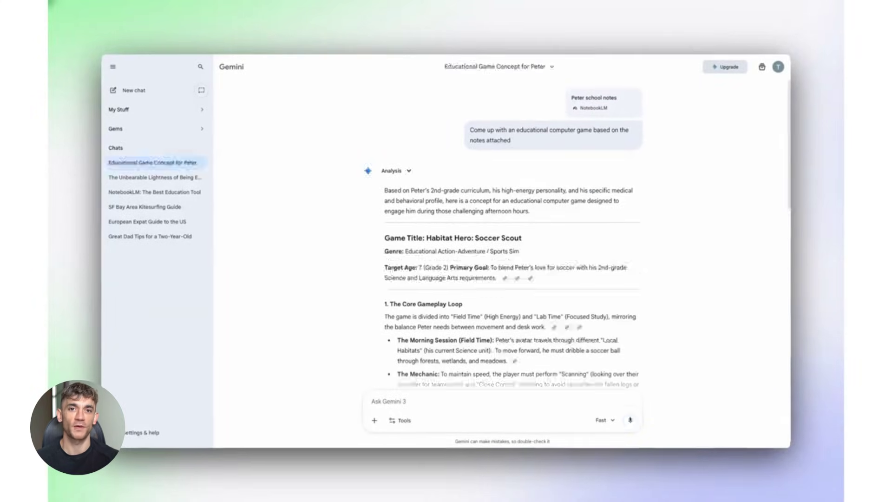
Step: Have Canvas build the game from 'Lets build this' and start Habitat Hero: Soccer Scout
{"action": "left_click", "coordinate": [400, 420]}
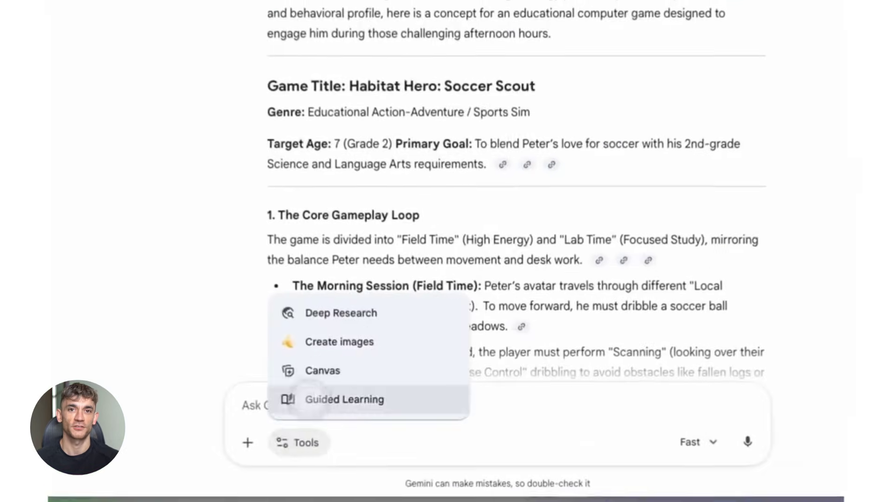
{"action": "left_click", "coordinate": [408, 384]}
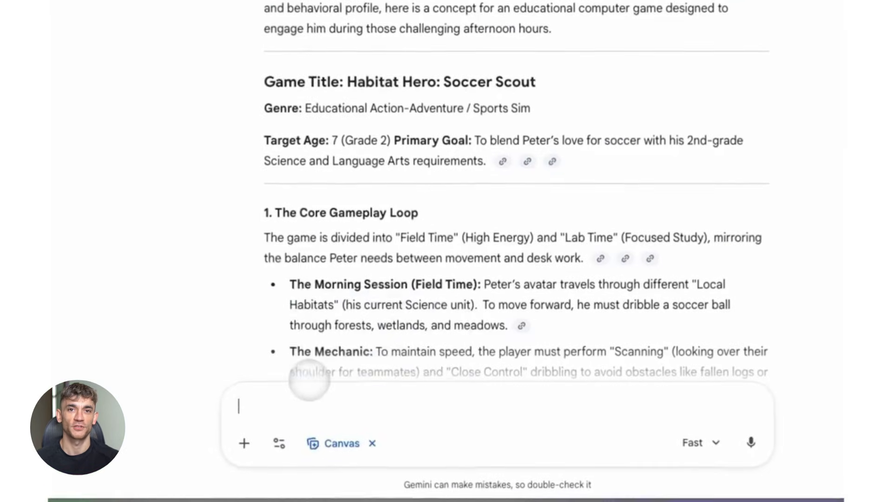
{"action": "type", "text": "Lets build this"}
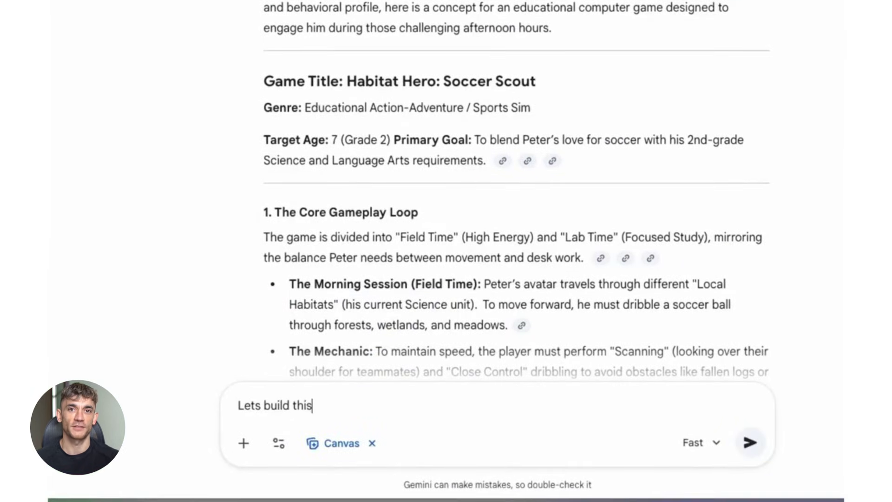
{"action": "key", "text": "Return"}
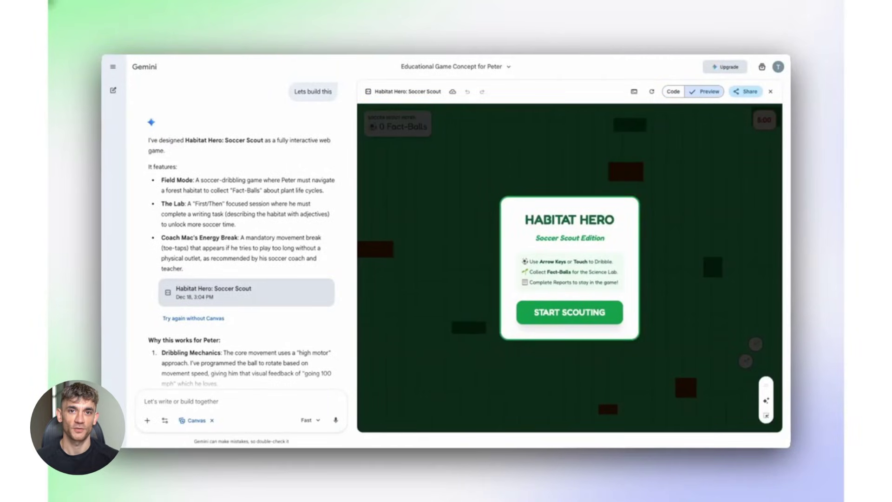
{"action": "left_click", "coordinate": [591, 314]}
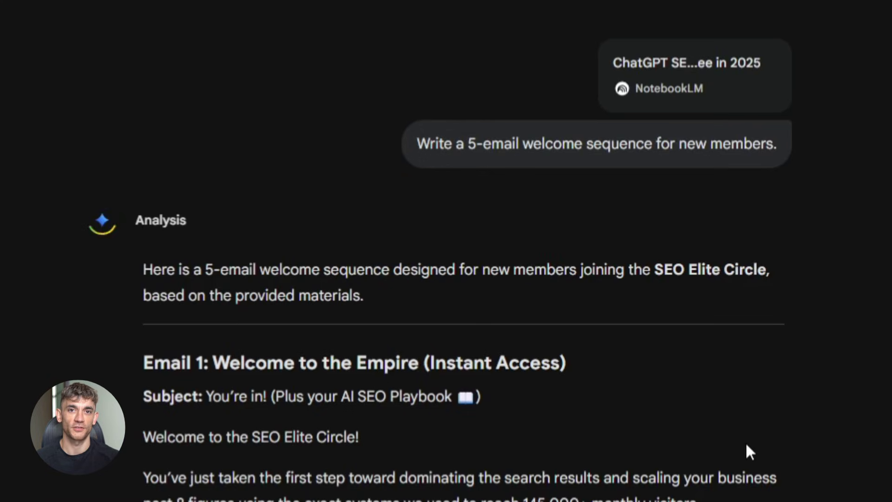
{"action": "scroll", "coordinate": [745, 442], "scroll_direction": "down", "scroll_amount": 15}
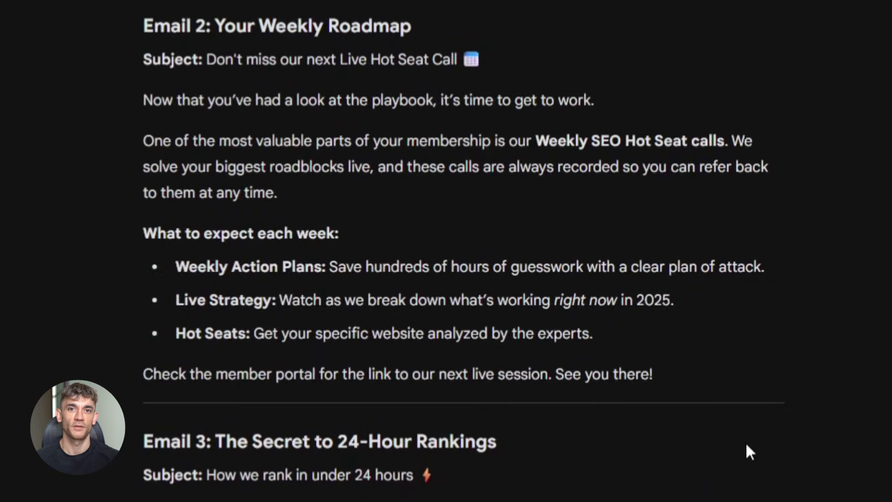
{"action": "scroll", "coordinate": [745, 441], "scroll_direction": "up", "scroll_amount": 15}
{"action": "scroll", "coordinate": [745, 441], "scroll_direction": "down", "scroll_amount": 1}
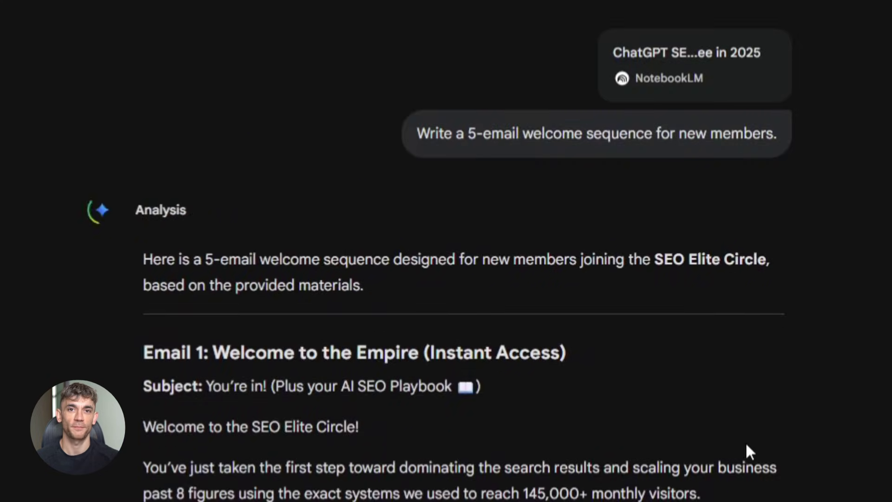
{"action": "scroll", "coordinate": [745, 441], "scroll_direction": "down", "scroll_amount": 20}
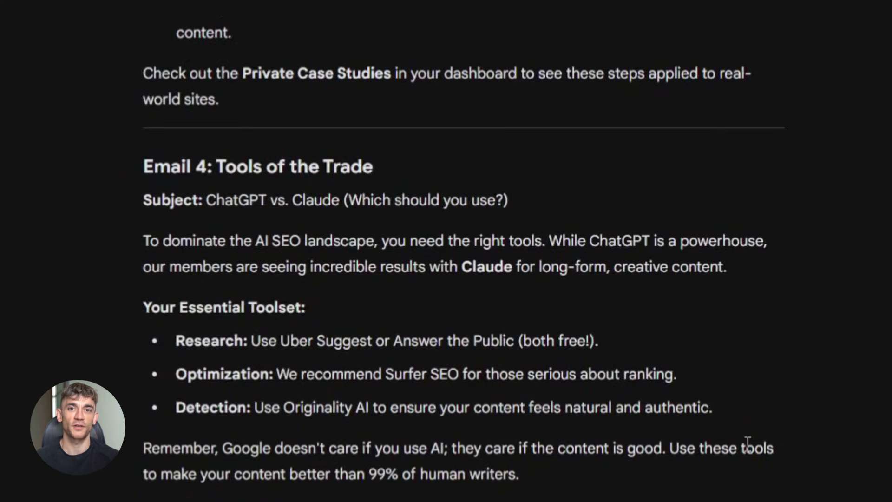
{"action": "scroll", "coordinate": [747, 443], "scroll_direction": "down", "scroll_amount": 3}
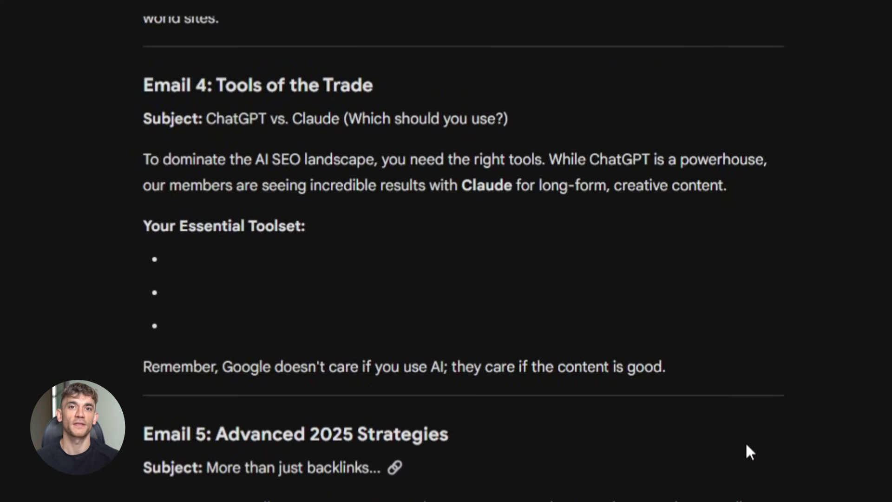
{"action": "scroll", "coordinate": [745, 441], "scroll_direction": "down", "scroll_amount": 2}
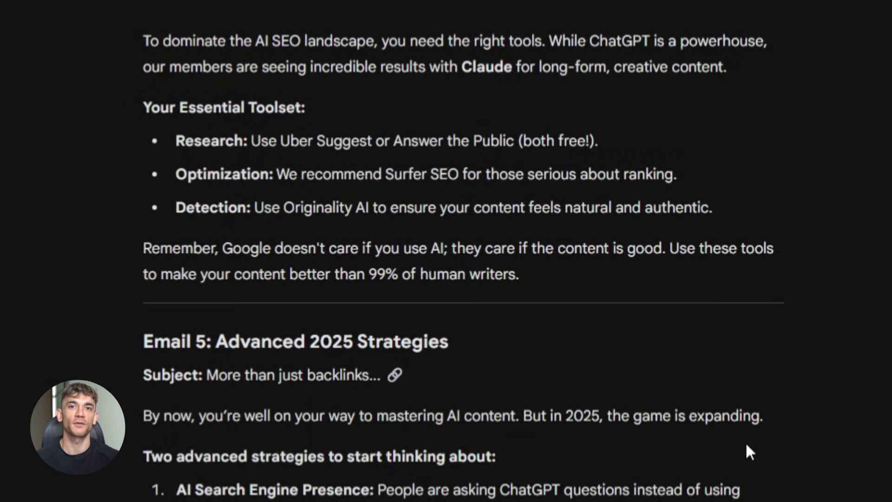
{"action": "scroll", "coordinate": [745, 441], "scroll_direction": "up", "scroll_amount": 5}
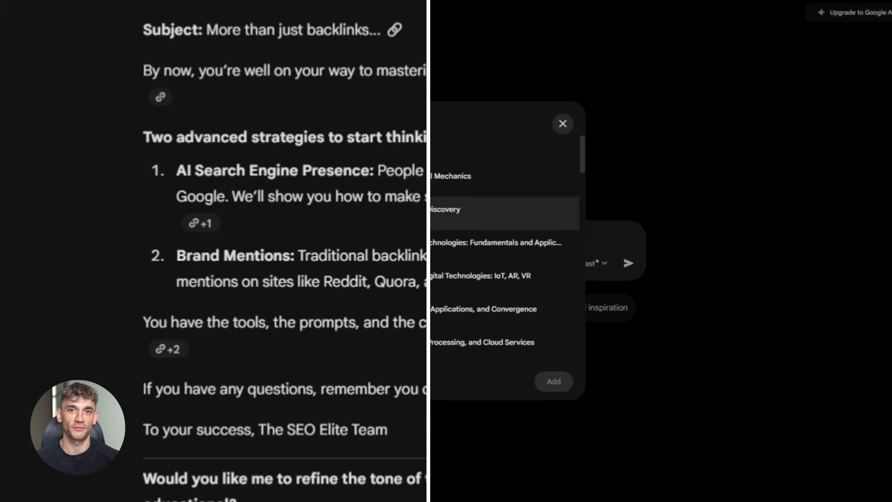
Step: Attach the AI SEO: The Three-Step Ranking System notebook to the prompt
{"action": "scroll", "coordinate": [380, 189], "scroll_direction": "down", "scroll_amount": 3}
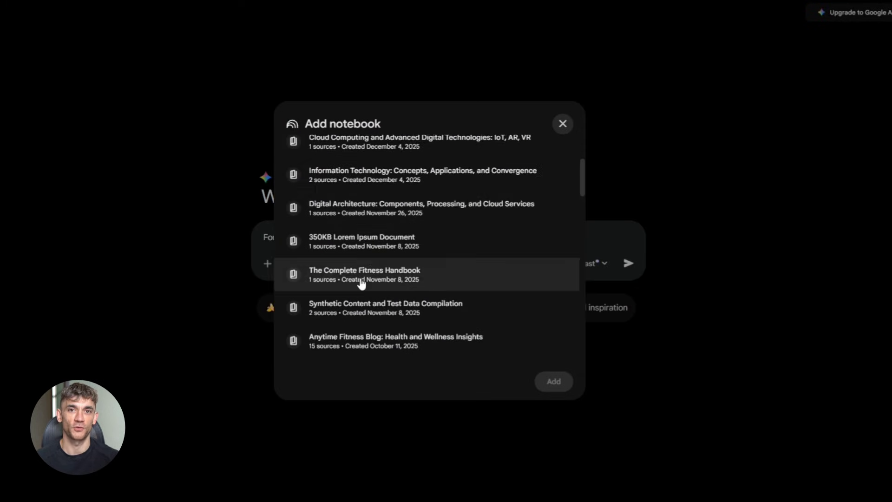
{"action": "scroll", "coordinate": [384, 219], "scroll_direction": "down", "scroll_amount": 3}
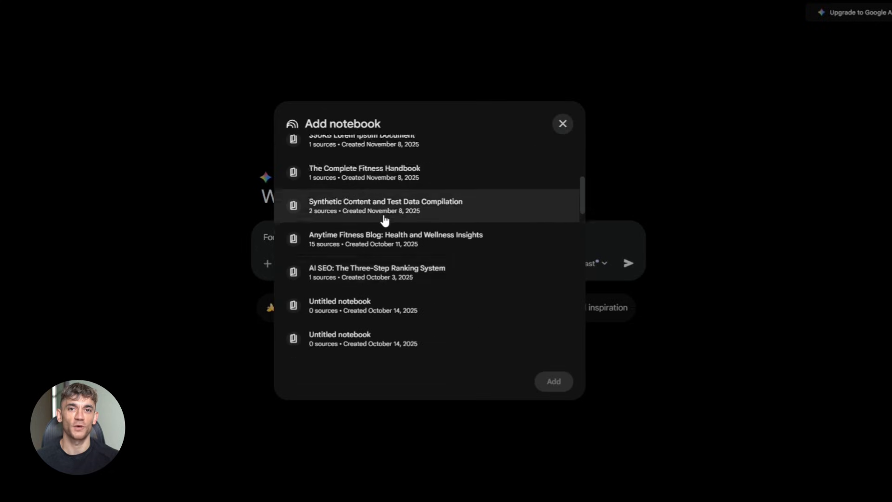
{"action": "left_click", "coordinate": [361, 240]}
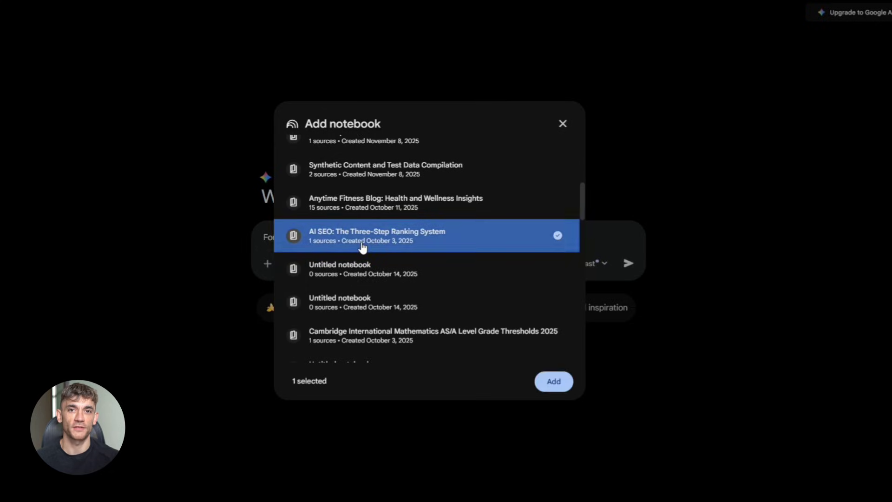
{"action": "left_click", "coordinate": [552, 380]}
Step: Return to the prompt text and highlight the NotebookLM-in-Gemini announcement line
{"action": "left_click_drag", "start_coordinate": [322, 271], "coordinate": [222, 259]}
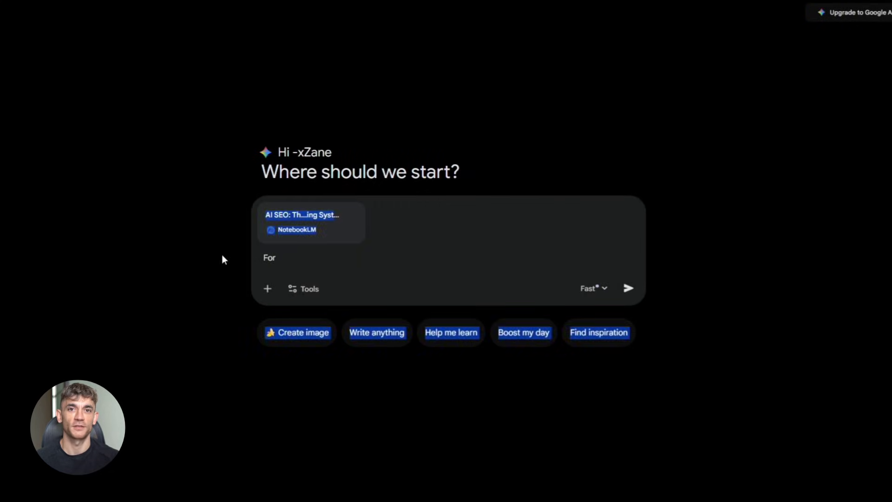
{"action": "left_click", "coordinate": [265, 254]}
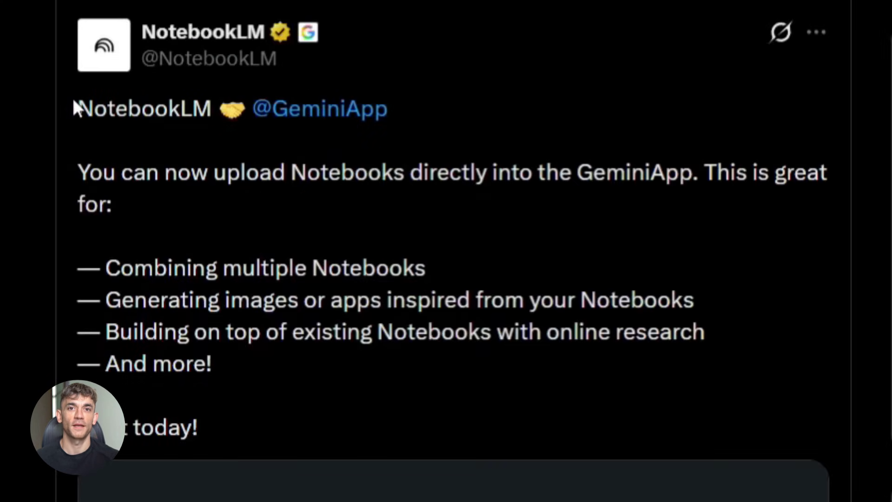
{"action": "left_click_drag", "start_coordinate": [73, 105], "coordinate": [423, 111]}
{"action": "left_click", "coordinate": [424, 111]}
{"action": "left_click_drag", "start_coordinate": [75, 177], "coordinate": [803, 199]}
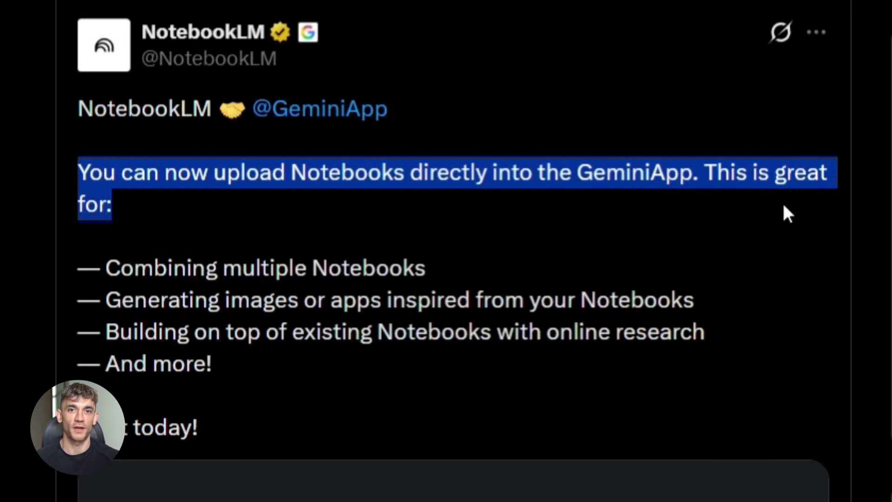
{"action": "left_click", "coordinate": [120, 254]}
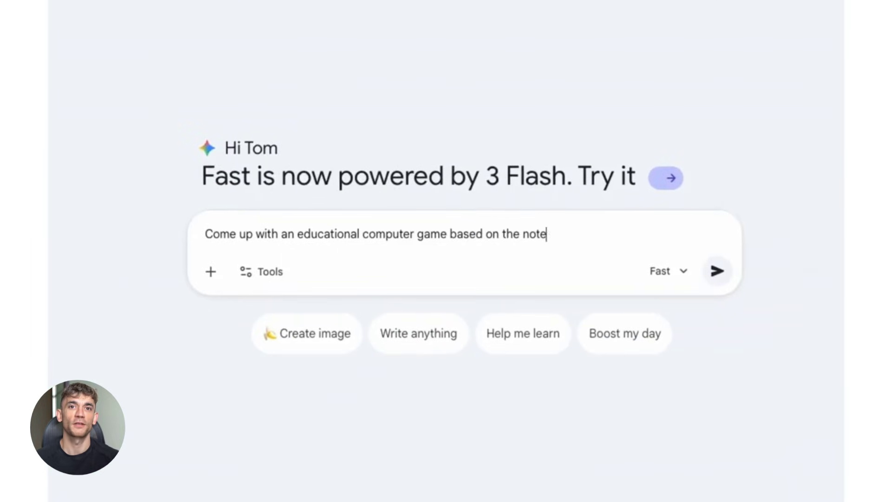
Step: Attach the school notes notebook and send the educational game prompt
{"action": "left_click", "coordinate": [211, 271]}
{"action": "left_click", "coordinate": [325, 380]}
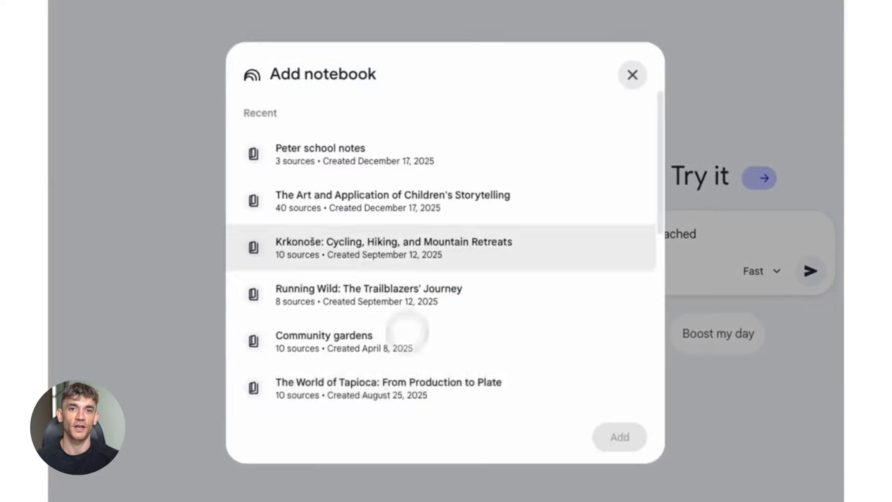
{"action": "left_click", "coordinate": [382, 172]}
{"action": "left_click", "coordinate": [521, 437]}
{"action": "left_click", "coordinate": [716, 306]}
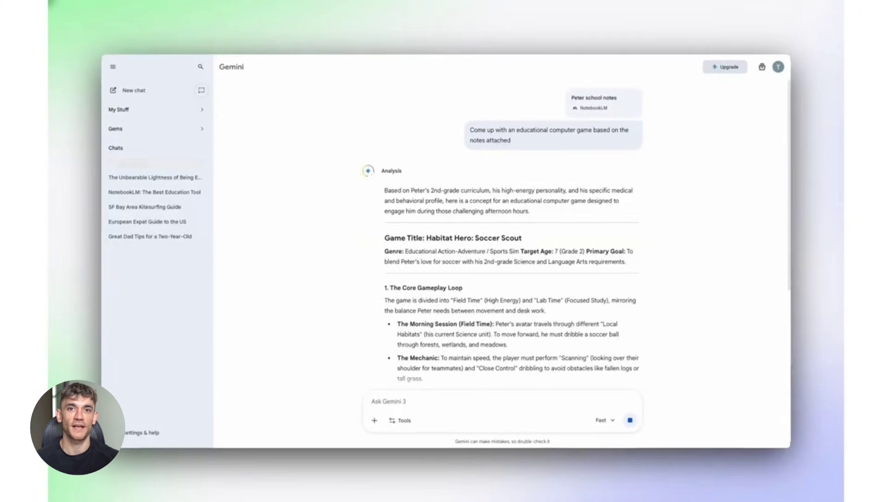
{"action": "left_click", "coordinate": [400, 420]}
Step: Turn on Canvas and begin typing 'Lets build' in the prompt
{"action": "left_click", "coordinate": [409, 382]}
{"action": "type", "text": "Lets"}
{"action": "type", "text": "bui"}
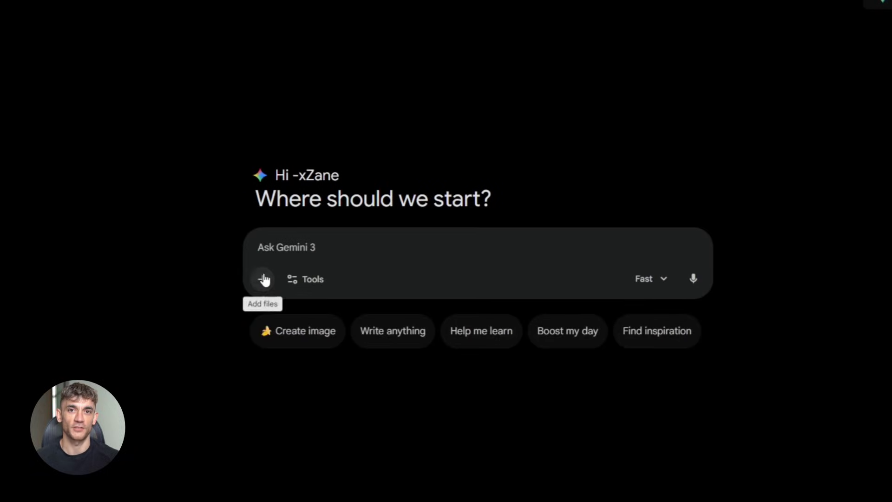
Step: Attach the Principles and Practices of Open Science Research notebook to the prompt
{"action": "left_click", "coordinate": [261, 277]}
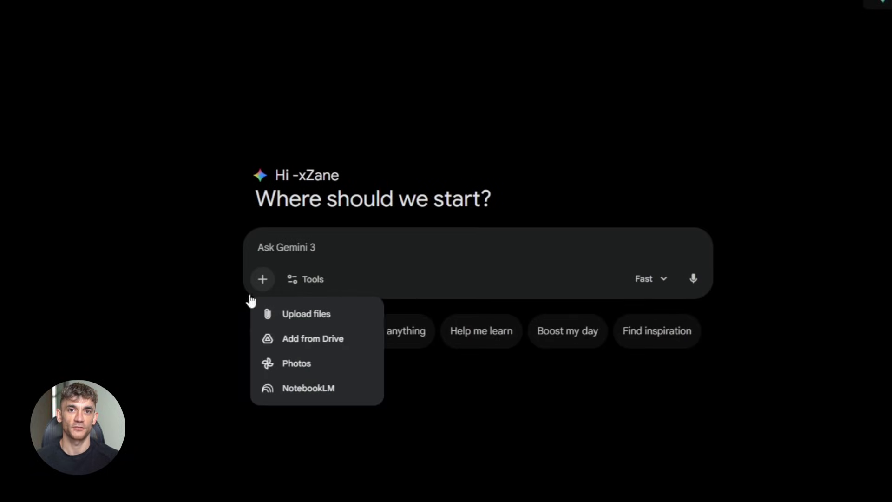
{"action": "left_click", "coordinate": [316, 395]}
{"action": "scroll", "coordinate": [390, 193], "scroll_direction": "down", "scroll_amount": 5}
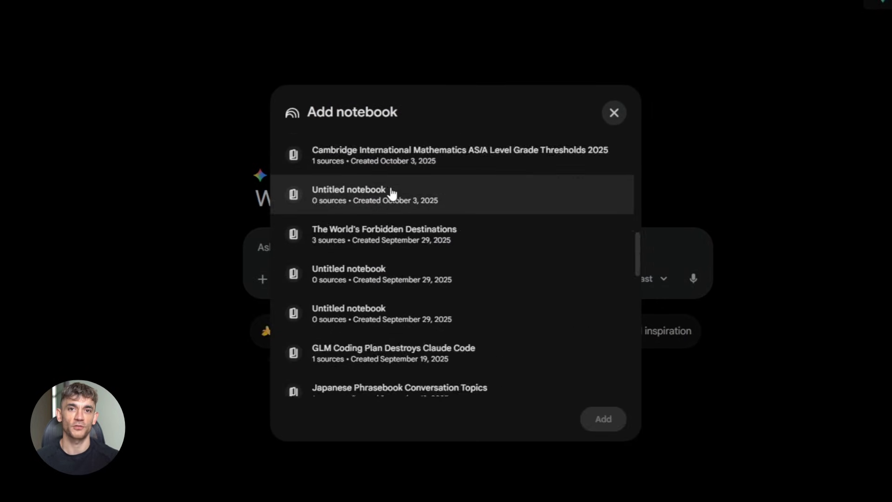
{"action": "scroll", "coordinate": [372, 242], "scroll_direction": "down", "scroll_amount": 15}
{"action": "scroll", "coordinate": [360, 332], "scroll_direction": "up", "scroll_amount": 2}
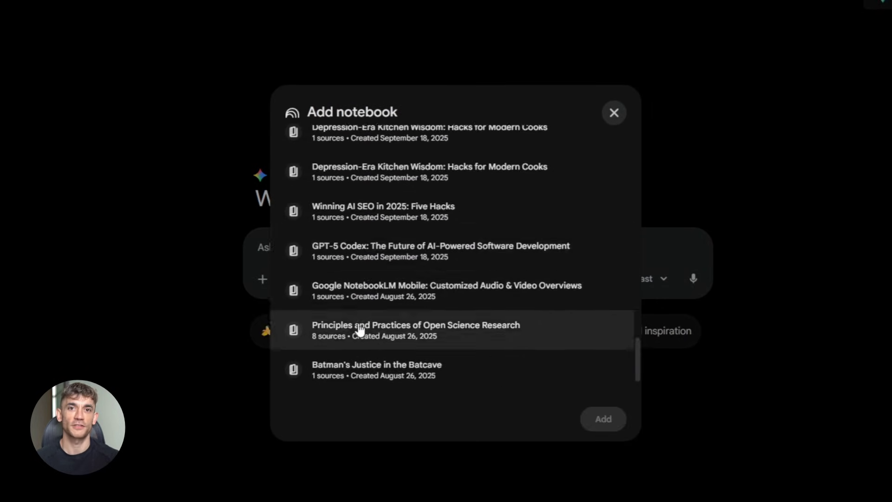
{"action": "left_click", "coordinate": [361, 329]}
{"action": "left_click", "coordinate": [603, 419]}
Step: Also attach the ChatGPT SEO, AI SEO, Information Technology and Voice Search SEO notebooks
{"action": "left_click", "coordinate": [262, 308]}
{"action": "left_click", "coordinate": [307, 419]}
{"action": "left_click", "coordinate": [370, 193]}
{"action": "left_click", "coordinate": [366, 230]}
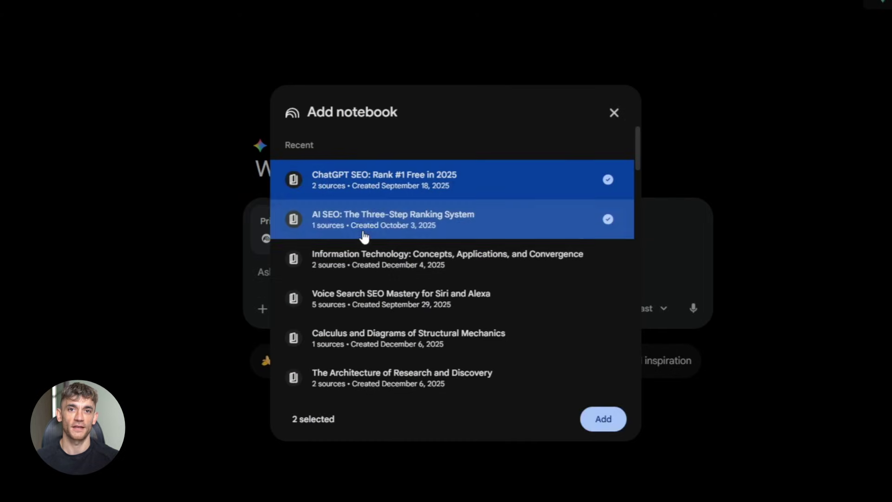
{"action": "left_click", "coordinate": [359, 275]}
{"action": "scroll", "coordinate": [491, 395], "scroll_direction": "down", "scroll_amount": 2}
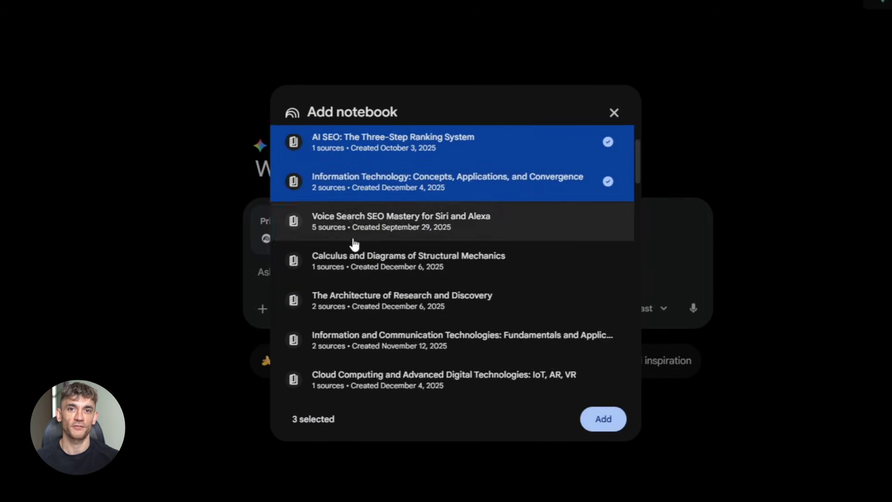
{"action": "left_click", "coordinate": [355, 229]}
{"action": "left_click", "coordinate": [603, 418]}
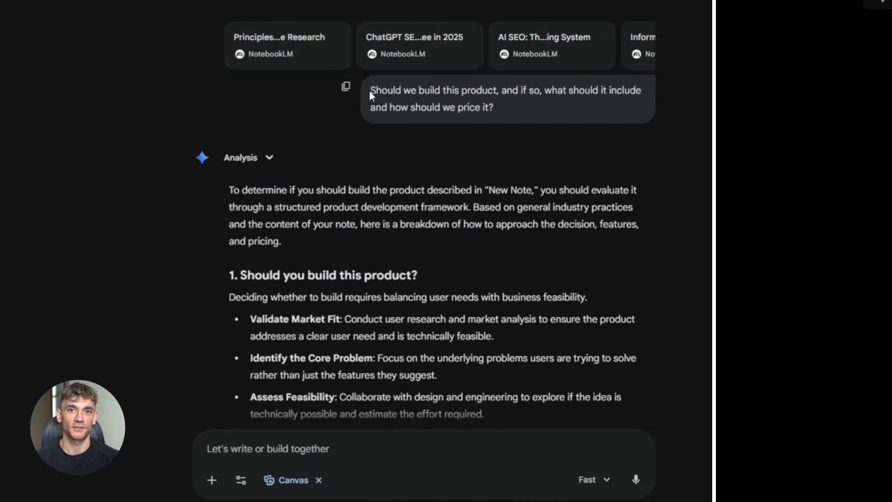
Step: Review the build-and-pricing question, then scroll down to the competitive analysis card
{"action": "left_click_drag", "start_coordinate": [369, 90], "coordinate": [510, 111]}
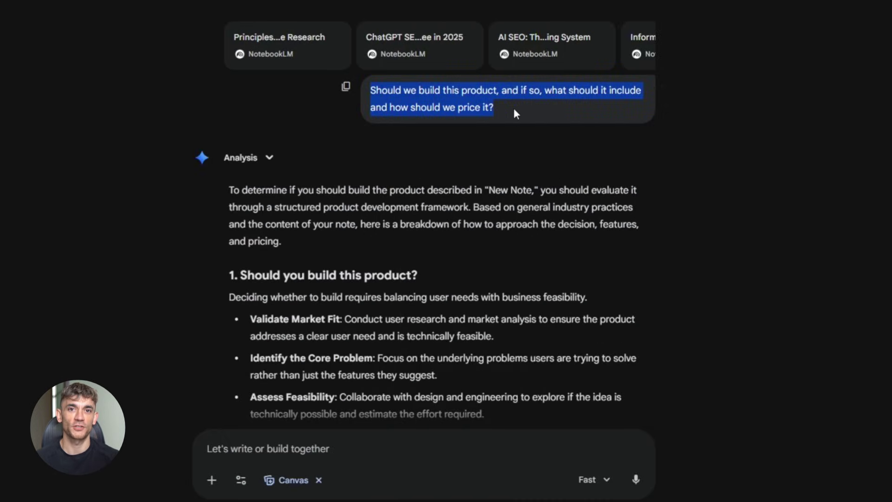
{"action": "left_click", "coordinate": [510, 111]}
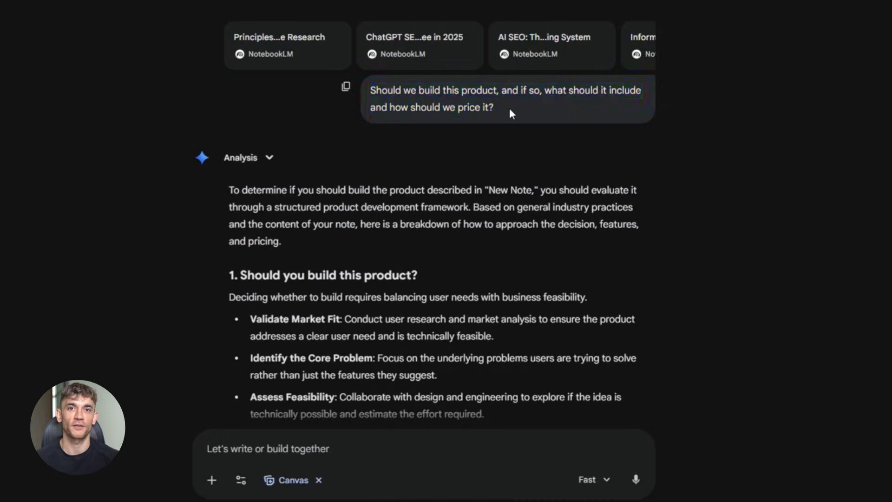
{"action": "scroll", "coordinate": [230, 193], "scroll_direction": "down", "scroll_amount": 3}
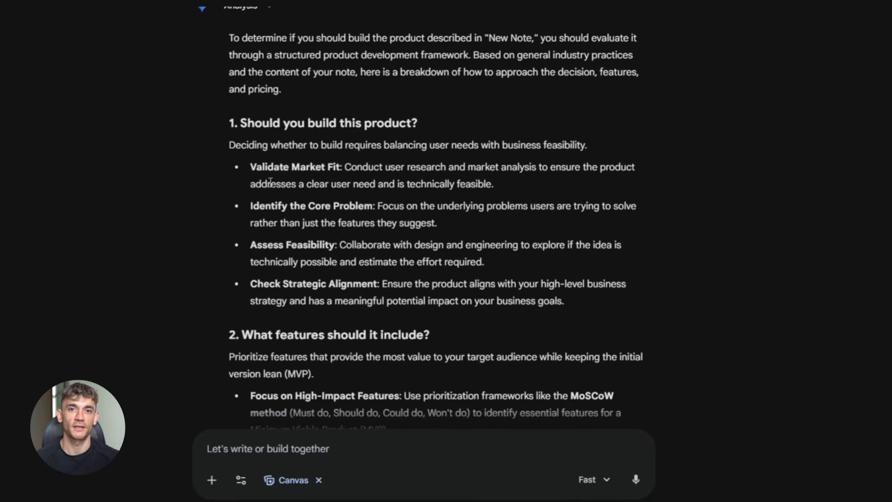
{"action": "scroll", "coordinate": [270, 181], "scroll_direction": "down", "scroll_amount": 2}
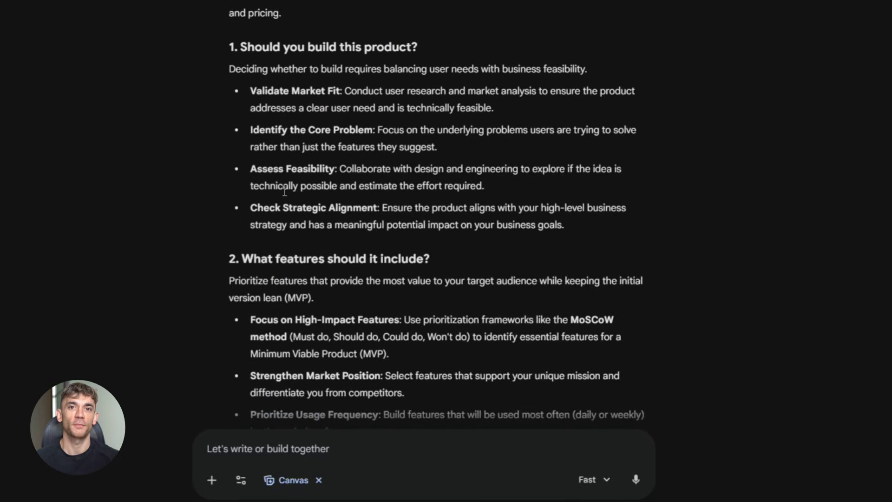
{"action": "scroll", "coordinate": [293, 205], "scroll_direction": "down", "scroll_amount": 8}
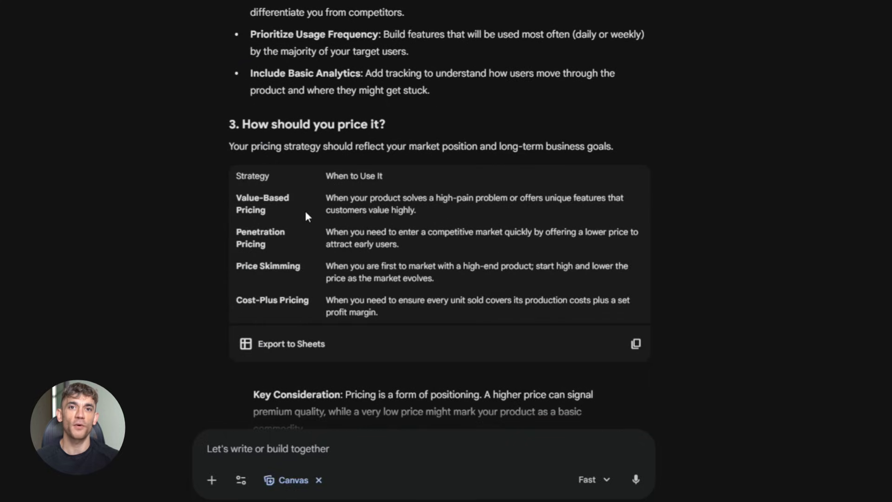
{"action": "scroll", "coordinate": [422, 215], "scroll_direction": "down", "scroll_amount": 6}
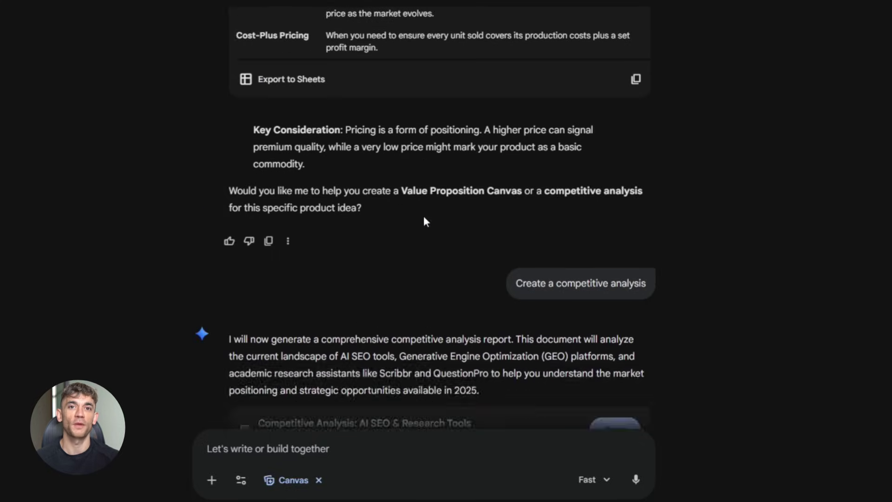
{"action": "scroll", "coordinate": [423, 216], "scroll_direction": "down", "scroll_amount": 4}
Step: Skim the Competitive Analysis document, then type a prompt asking for an educational computer game
{"action": "left_click", "coordinate": [610, 237]}
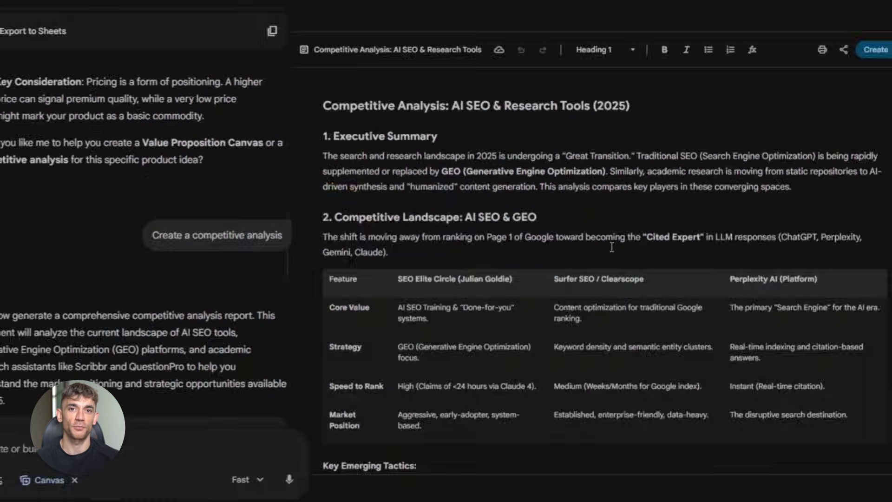
{"action": "scroll", "coordinate": [162, 274], "scroll_direction": "down", "scroll_amount": 6}
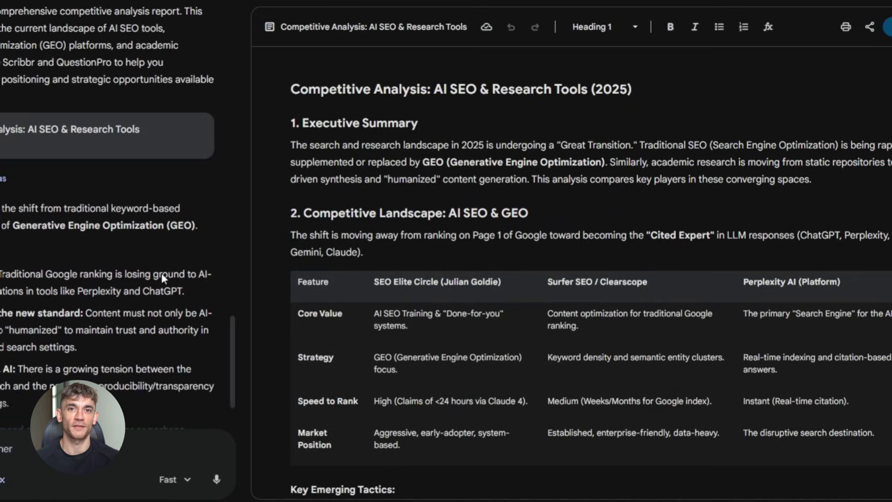
{"action": "scroll", "coordinate": [395, 238], "scroll_direction": "down", "scroll_amount": 20}
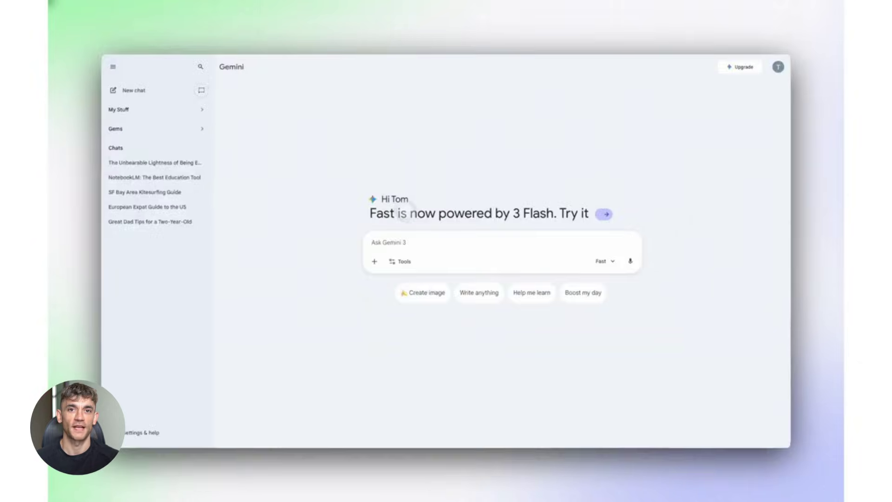
{"action": "type", "text": "Come up with an educational computer game based on the notes attached"}
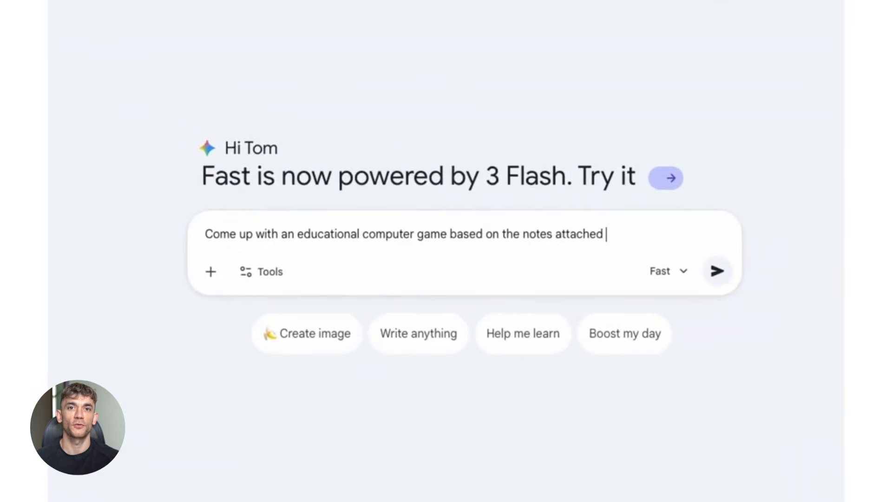
Step: Attach the school notes notebook and send the educational computer game request
{"action": "left_click", "coordinate": [210, 272]}
{"action": "left_click", "coordinate": [260, 401]}
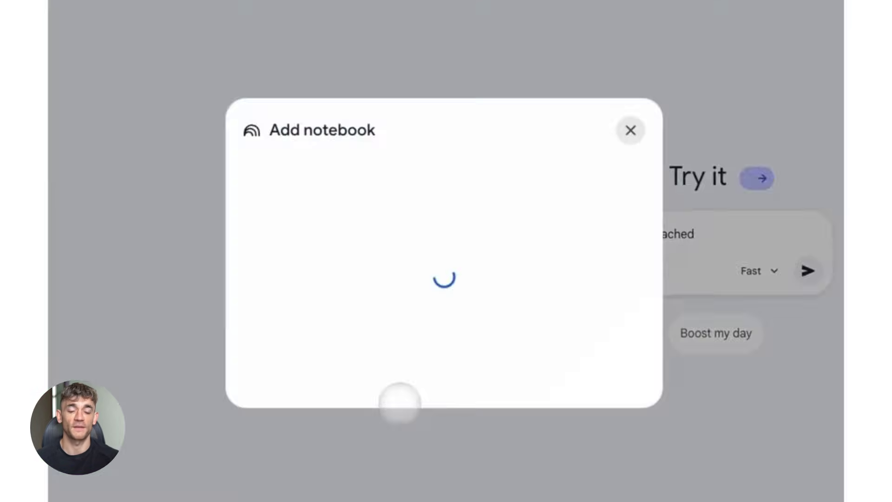
{"action": "left_click", "coordinate": [406, 160]}
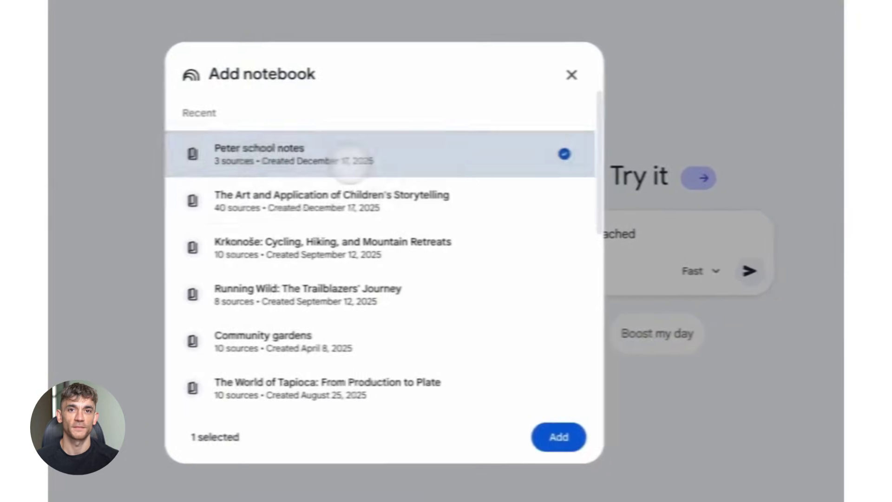
{"action": "left_click", "coordinate": [554, 436]}
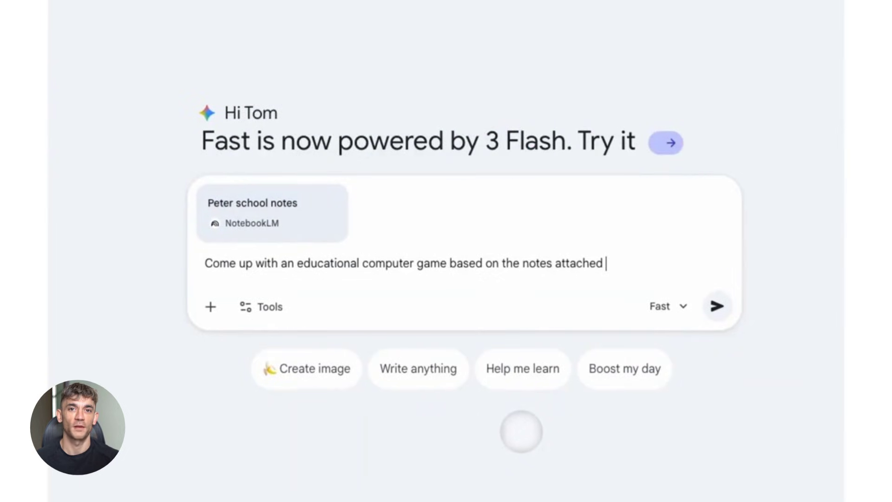
{"action": "left_click", "coordinate": [716, 306]}
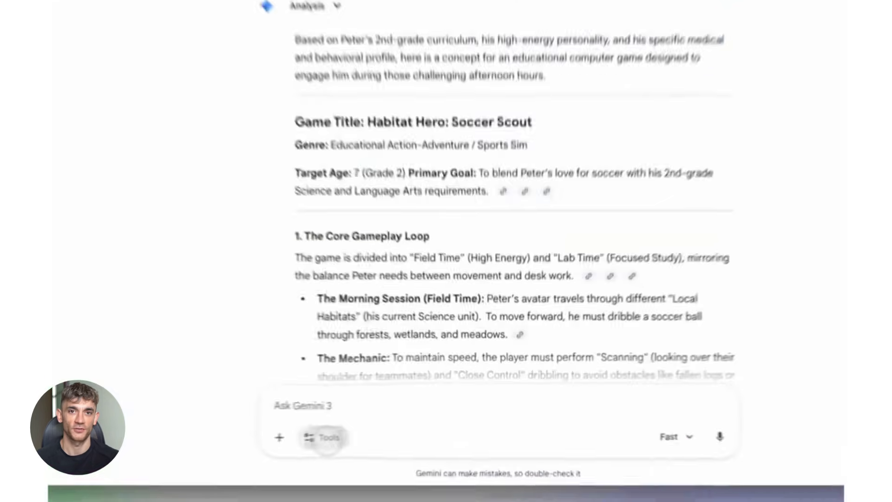
Step: Turn on Canvas and send 'Lets build this' to build the game
{"action": "left_click", "coordinate": [395, 420]}
{"action": "left_click", "coordinate": [407, 382]}
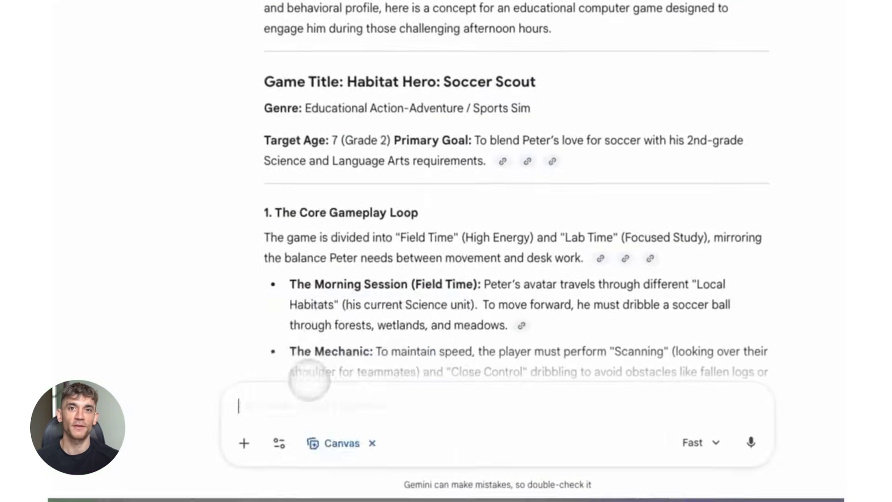
{"action": "type", "text": "Lets build this"}
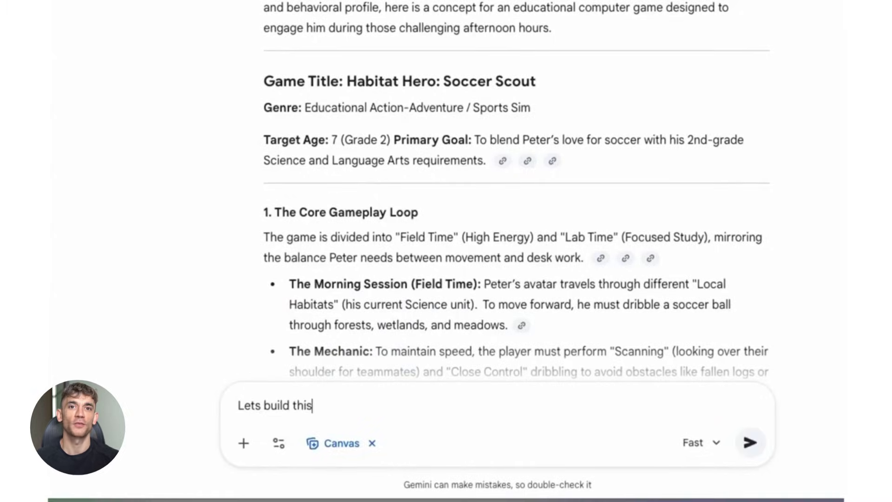
{"action": "key", "text": "Return"}
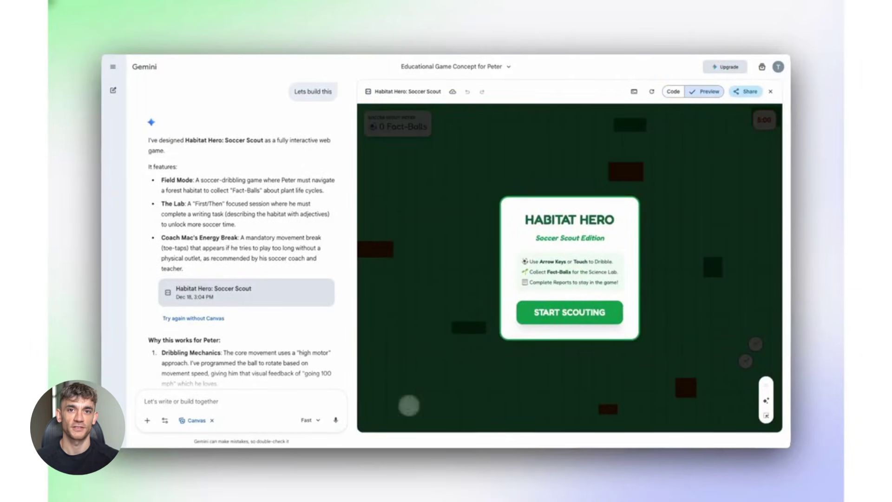
Step: Start Habitat Hero: Soccer Scout and steer the ball with arrow keys to collect Fact-Balls
{"action": "left_click", "coordinate": [577, 317]}
{"action": "key", "text": "Down"}
{"action": "key", "text": "Left"}
{"action": "key", "text": "Right"}
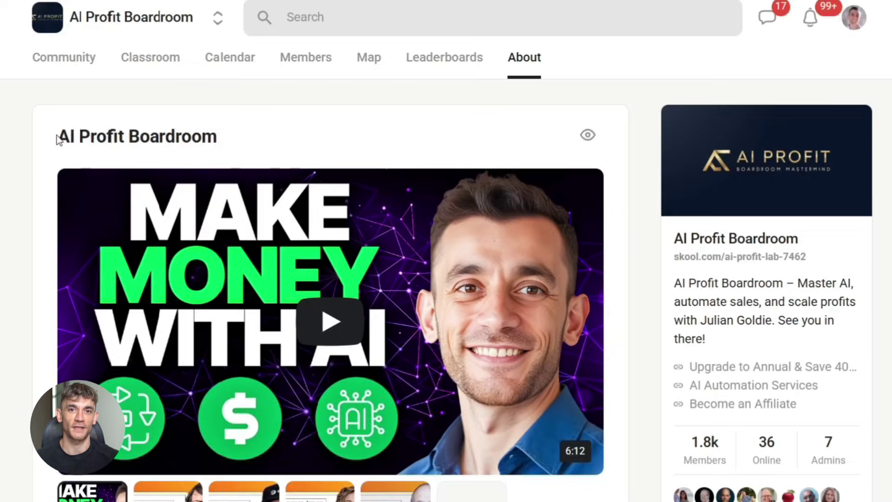
Step: Highlight the AI Profit Boardroom title and its Workflow Vault, Daily Q&A, tech support and coaching-call feature lines
{"action": "left_click_drag", "start_coordinate": [56, 136], "coordinate": [235, 134]}
{"action": "left_click", "coordinate": [236, 133]}
{"action": "scroll", "coordinate": [655, 246], "scroll_direction": "down", "scroll_amount": 5}
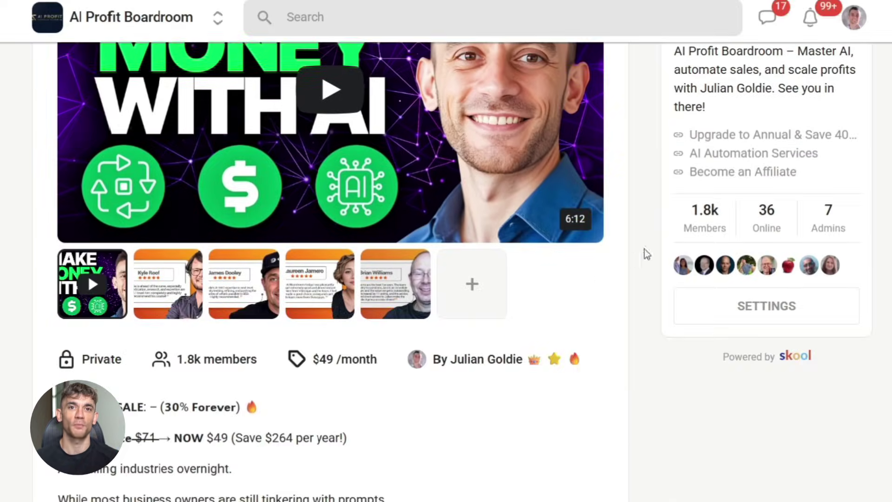
{"action": "scroll", "coordinate": [510, 245], "scroll_direction": "down", "scroll_amount": 9}
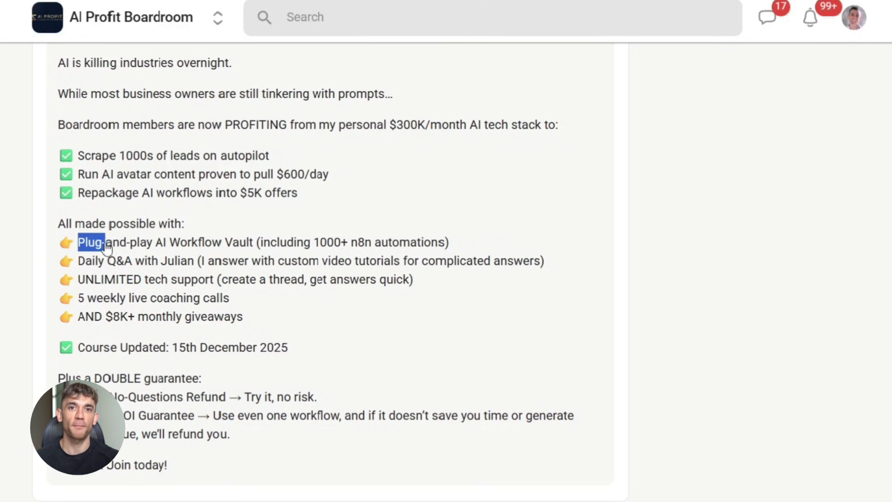
{"action": "left_click_drag", "start_coordinate": [111, 248], "coordinate": [486, 241]}
{"action": "left_click_drag", "start_coordinate": [76, 298], "coordinate": [541, 298]}
{"action": "left_click_drag", "start_coordinate": [70, 315], "coordinate": [413, 316]}
{"action": "left_click_drag", "start_coordinate": [78, 338], "coordinate": [258, 347]}
{"action": "left_click", "coordinate": [196, 355]}
{"action": "scroll", "coordinate": [225, 291], "scroll_direction": "up", "scroll_amount": 10}
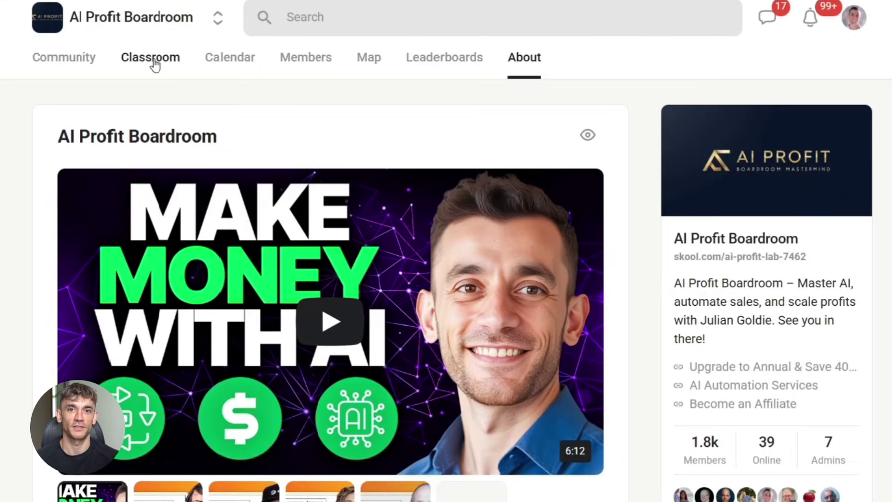
Step: Browse the Boardroom's classroom course list, then move to the AI Money Lab About page
{"action": "left_click", "coordinate": [155, 65]}
{"action": "scroll", "coordinate": [296, 286], "scroll_direction": "down", "scroll_amount": 15}
{"action": "scroll", "coordinate": [296, 287], "scroll_direction": "down", "scroll_amount": 10}
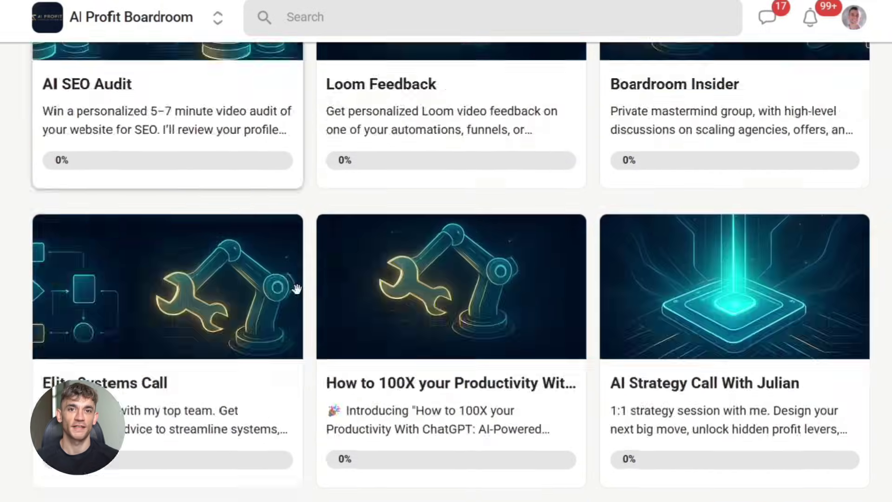
{"action": "scroll", "coordinate": [307, 292], "scroll_direction": "up", "scroll_amount": 8}
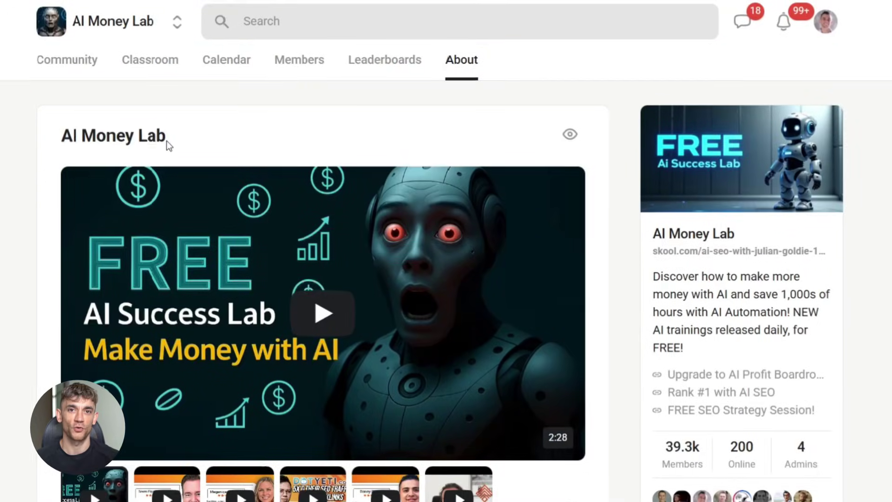
{"action": "left_click_drag", "start_coordinate": [167, 140], "coordinate": [35, 130]}
{"action": "left_click", "coordinate": [16, 135]}
Step: Highlight AI Money Lab's bullets: AI Agents income, 1,000+ N8N Workflows, 200+ ChatGPT Prompts, $10,000+ member story, blueprint
{"action": "scroll", "coordinate": [492, 301], "scroll_direction": "down", "scroll_amount": 3}
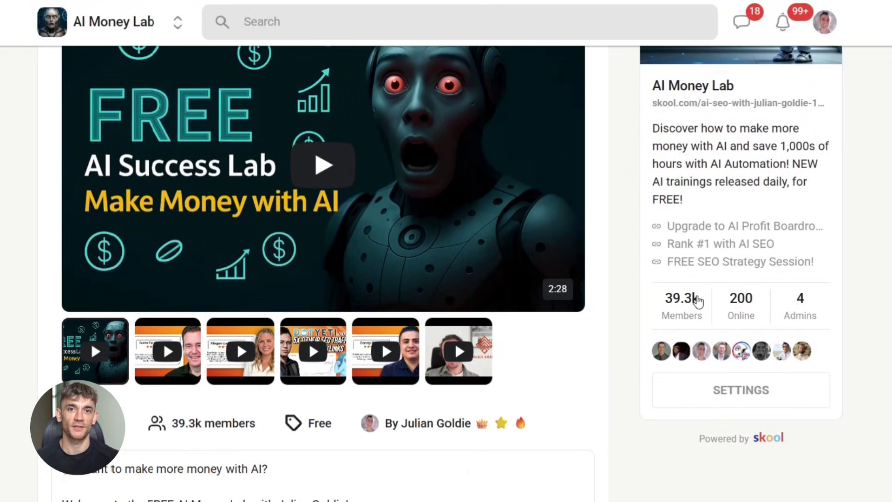
{"action": "scroll", "coordinate": [85, 332], "scroll_direction": "down", "scroll_amount": 3}
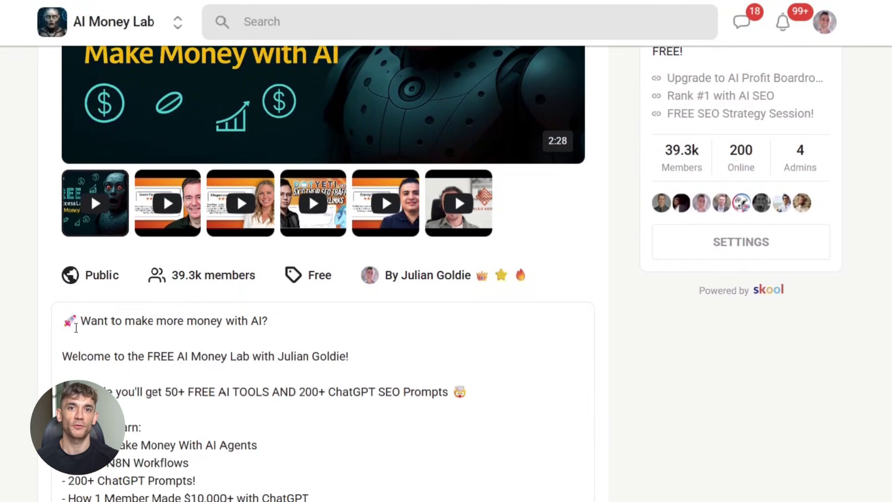
{"action": "scroll", "coordinate": [74, 334], "scroll_direction": "down", "scroll_amount": 2}
{"action": "left_click_drag", "start_coordinate": [70, 371], "coordinate": [264, 374]}
{"action": "left_click_drag", "start_coordinate": [68, 390], "coordinate": [223, 393]}
{"action": "left_click_drag", "start_coordinate": [68, 407], "coordinate": [228, 409]}
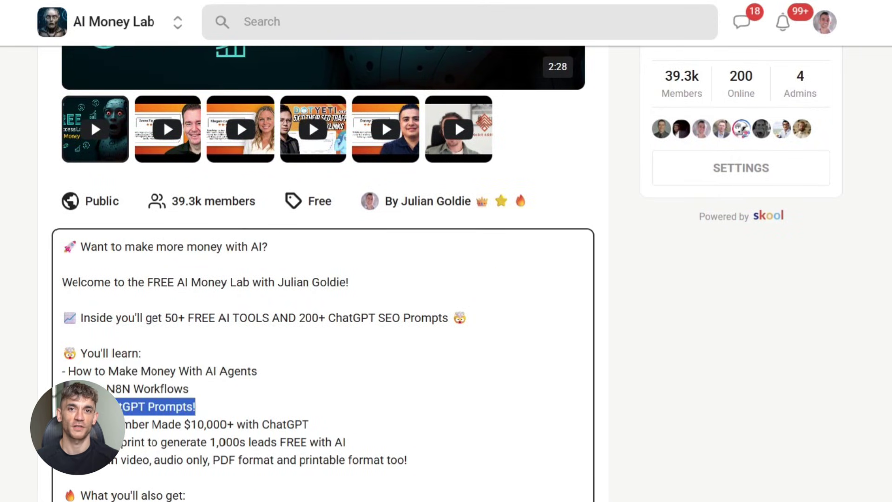
{"action": "left_click_drag", "start_coordinate": [70, 425], "coordinate": [315, 427]}
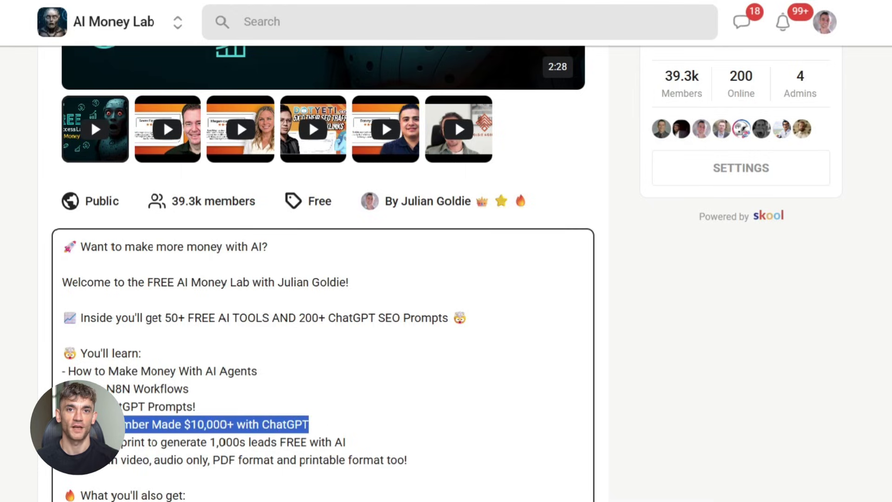
{"action": "left_click_drag", "start_coordinate": [70, 443], "coordinate": [432, 463]}
{"action": "left_click", "coordinate": [414, 424]}
Step: Highlight the courses and PROVEN AI case studies extras, then view the AI Money Lab classroom course grid
{"action": "scroll", "coordinate": [309, 380], "scroll_direction": "down", "scroll_amount": 2}
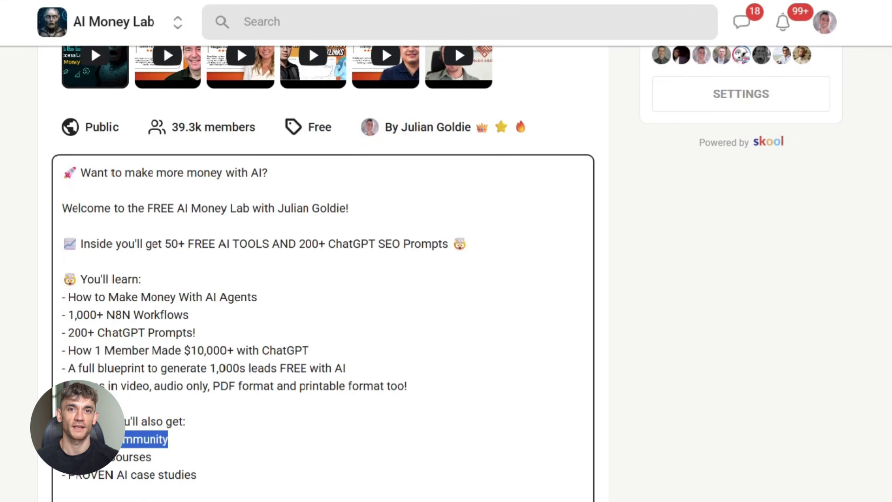
{"action": "double_click", "coordinate": [133, 459]}
{"action": "left_click_drag", "start_coordinate": [69, 475], "coordinate": [199, 474]}
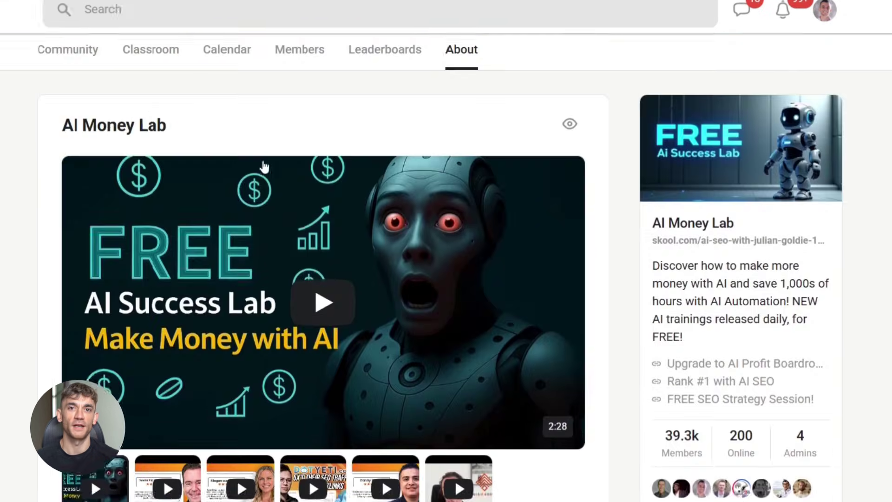
{"action": "scroll", "coordinate": [237, 73], "scroll_direction": "up", "scroll_amount": 1}
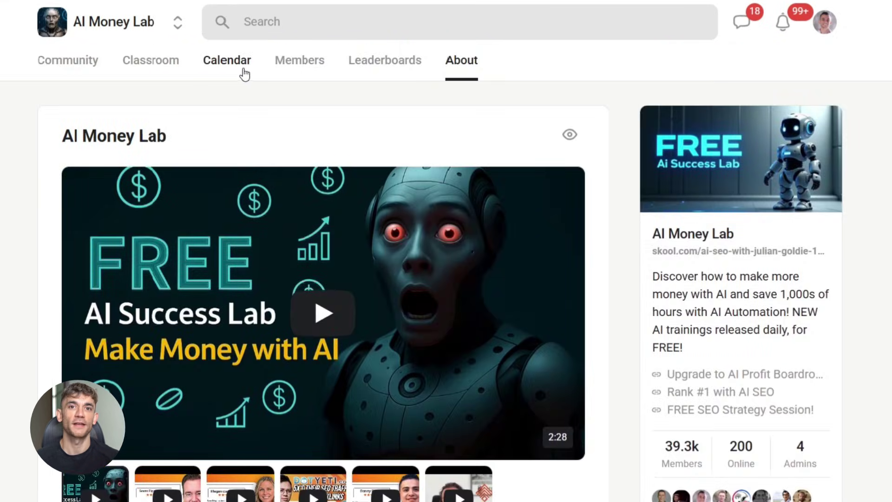
{"action": "left_click", "coordinate": [169, 73]}
{"action": "scroll", "coordinate": [322, 232], "scroll_direction": "down", "scroll_amount": 8}
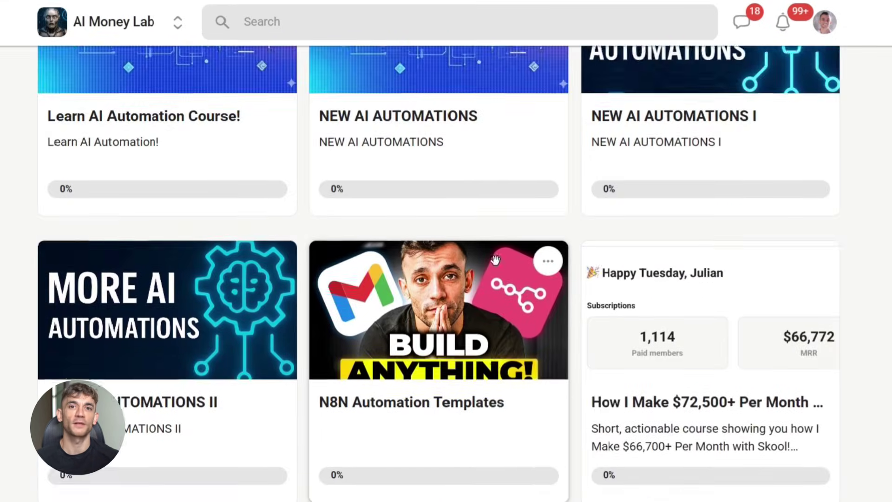